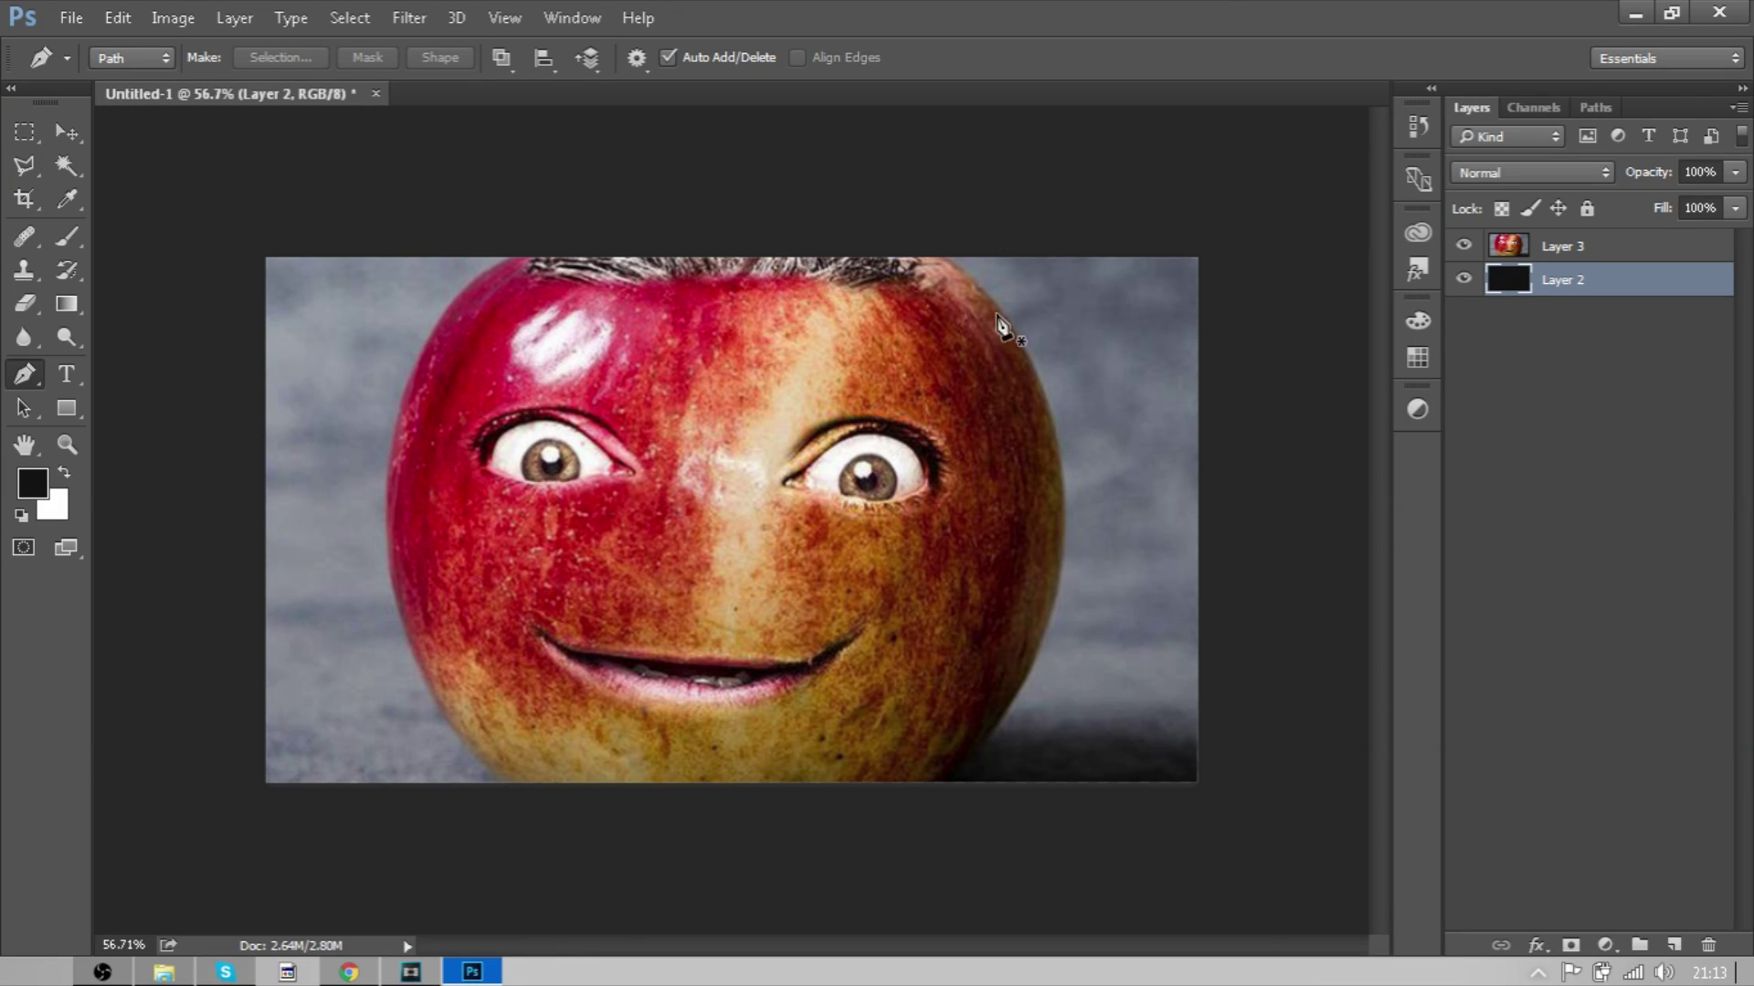
Switch to the Move tool and make Layer 3, the apple photo, the active layer.
click(61, 130)
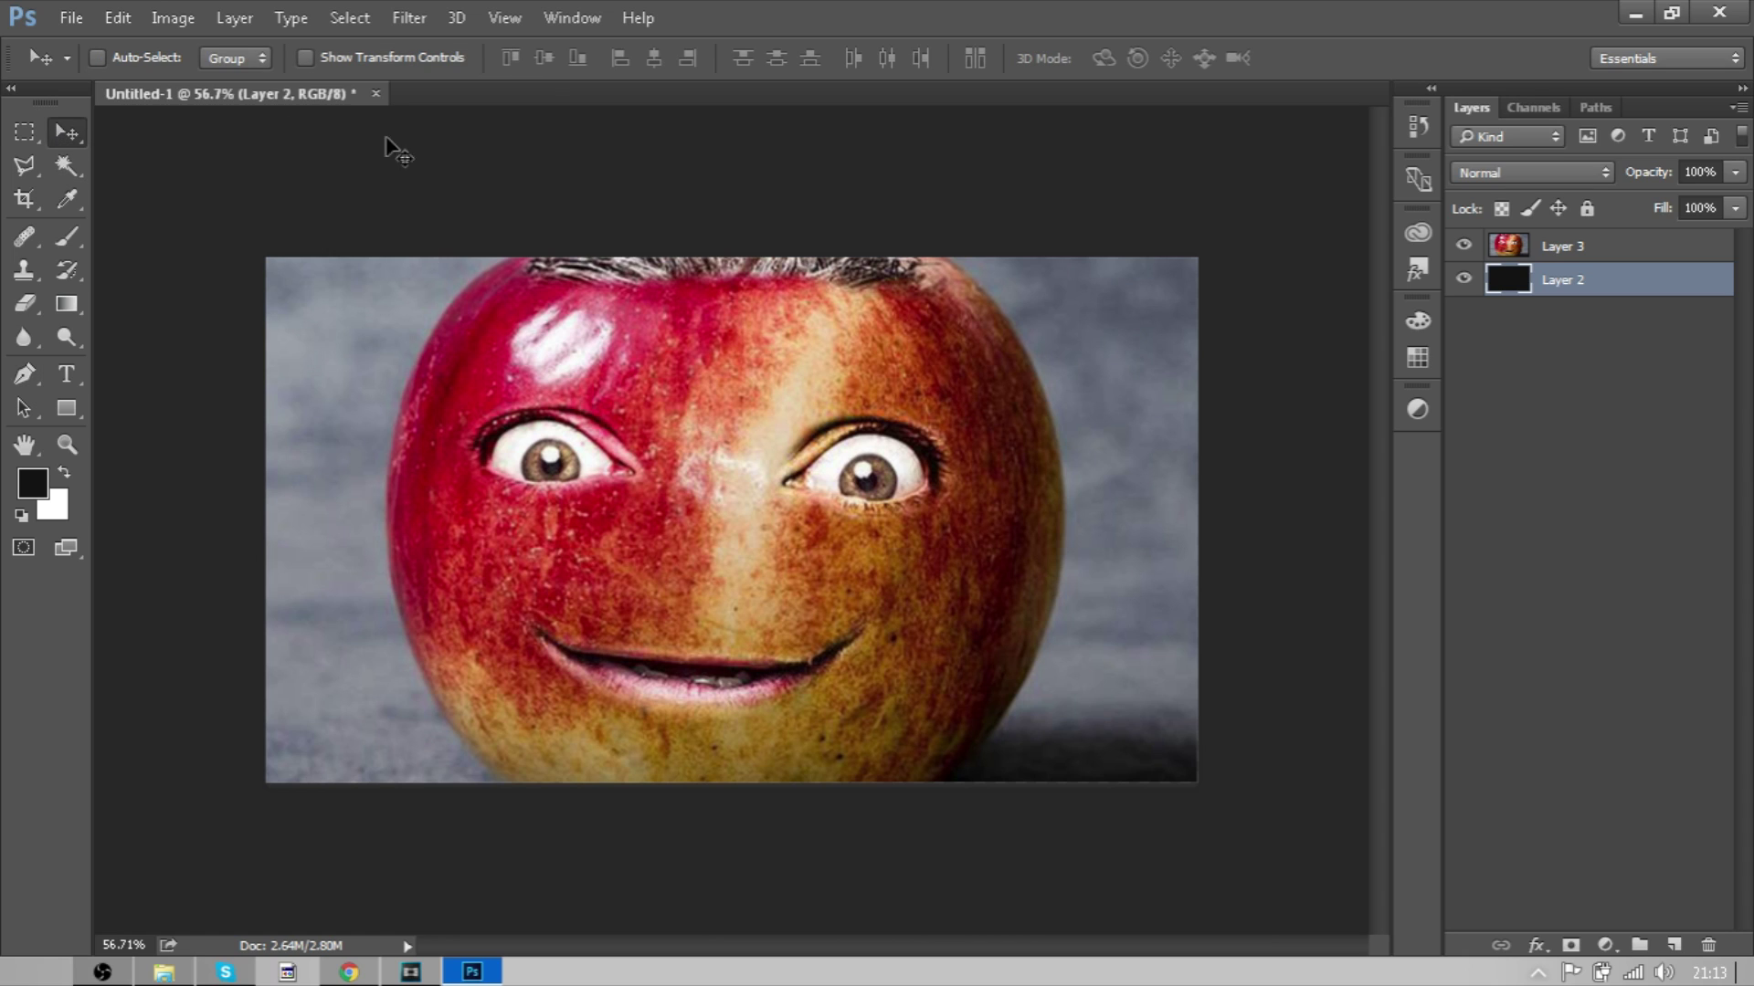
click(1625, 250)
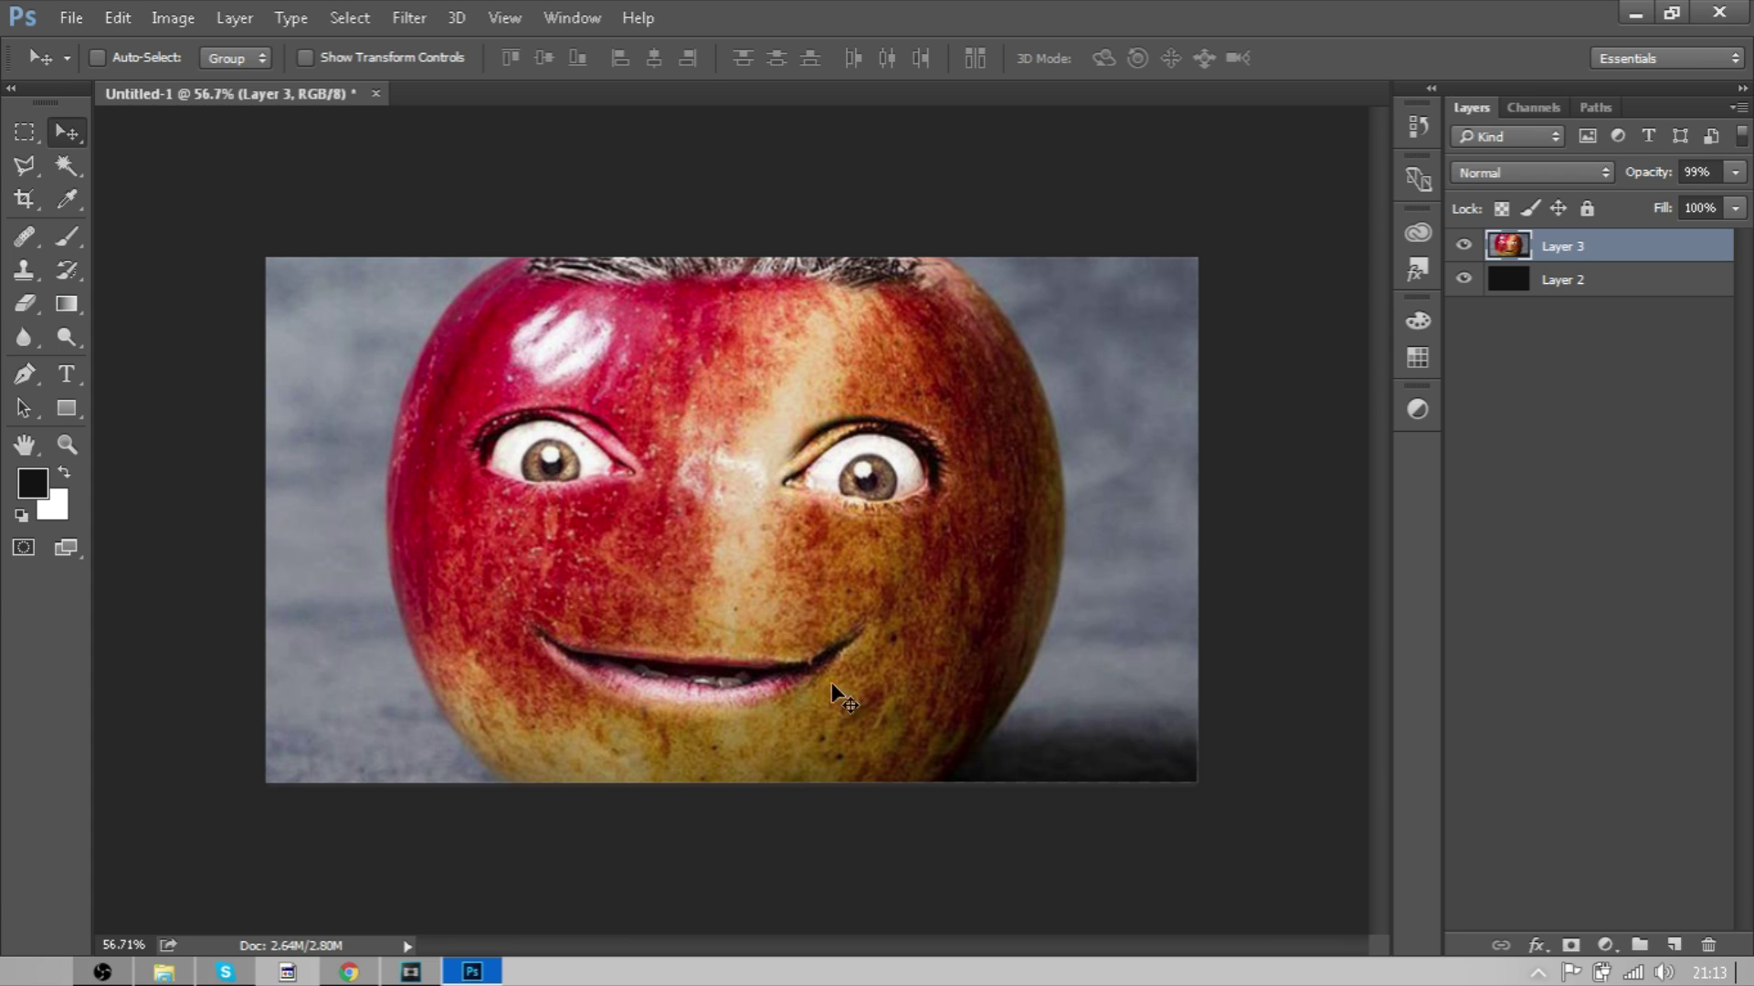
Choose the Pen tool in Path mode.
click(24, 374)
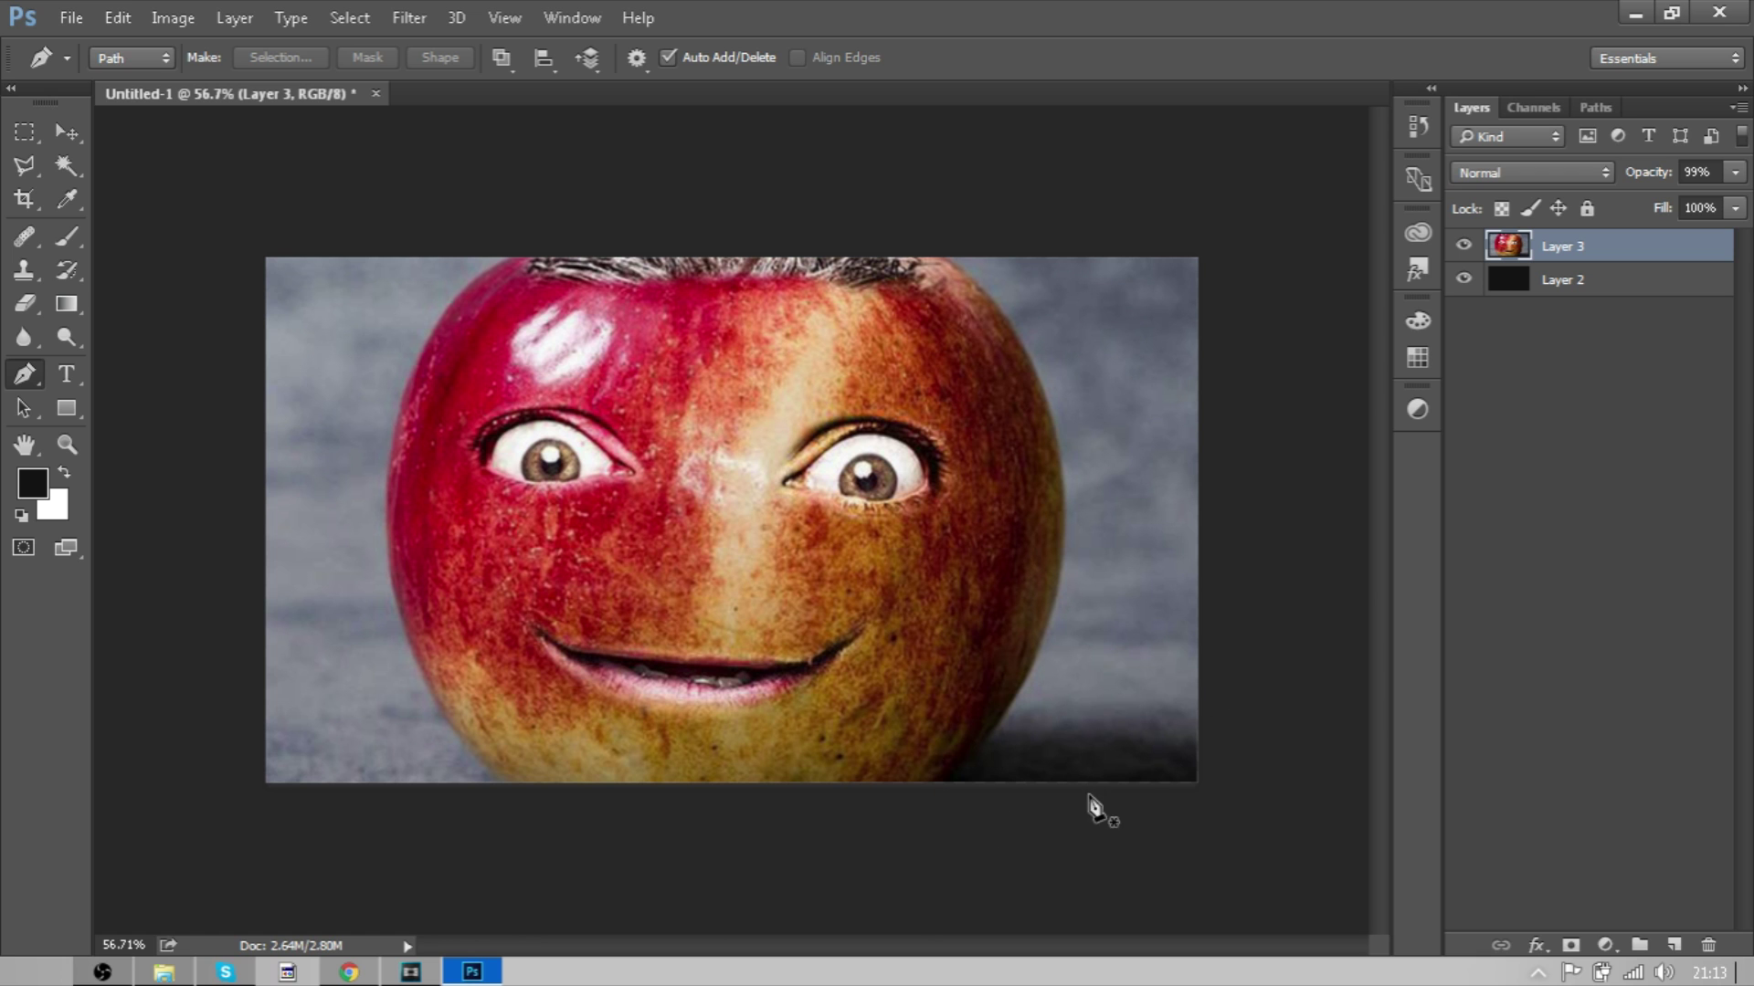
Zoom in on the apple's lower right edge and place the first path anchor below it.
scroll(996, 788, up, 6)
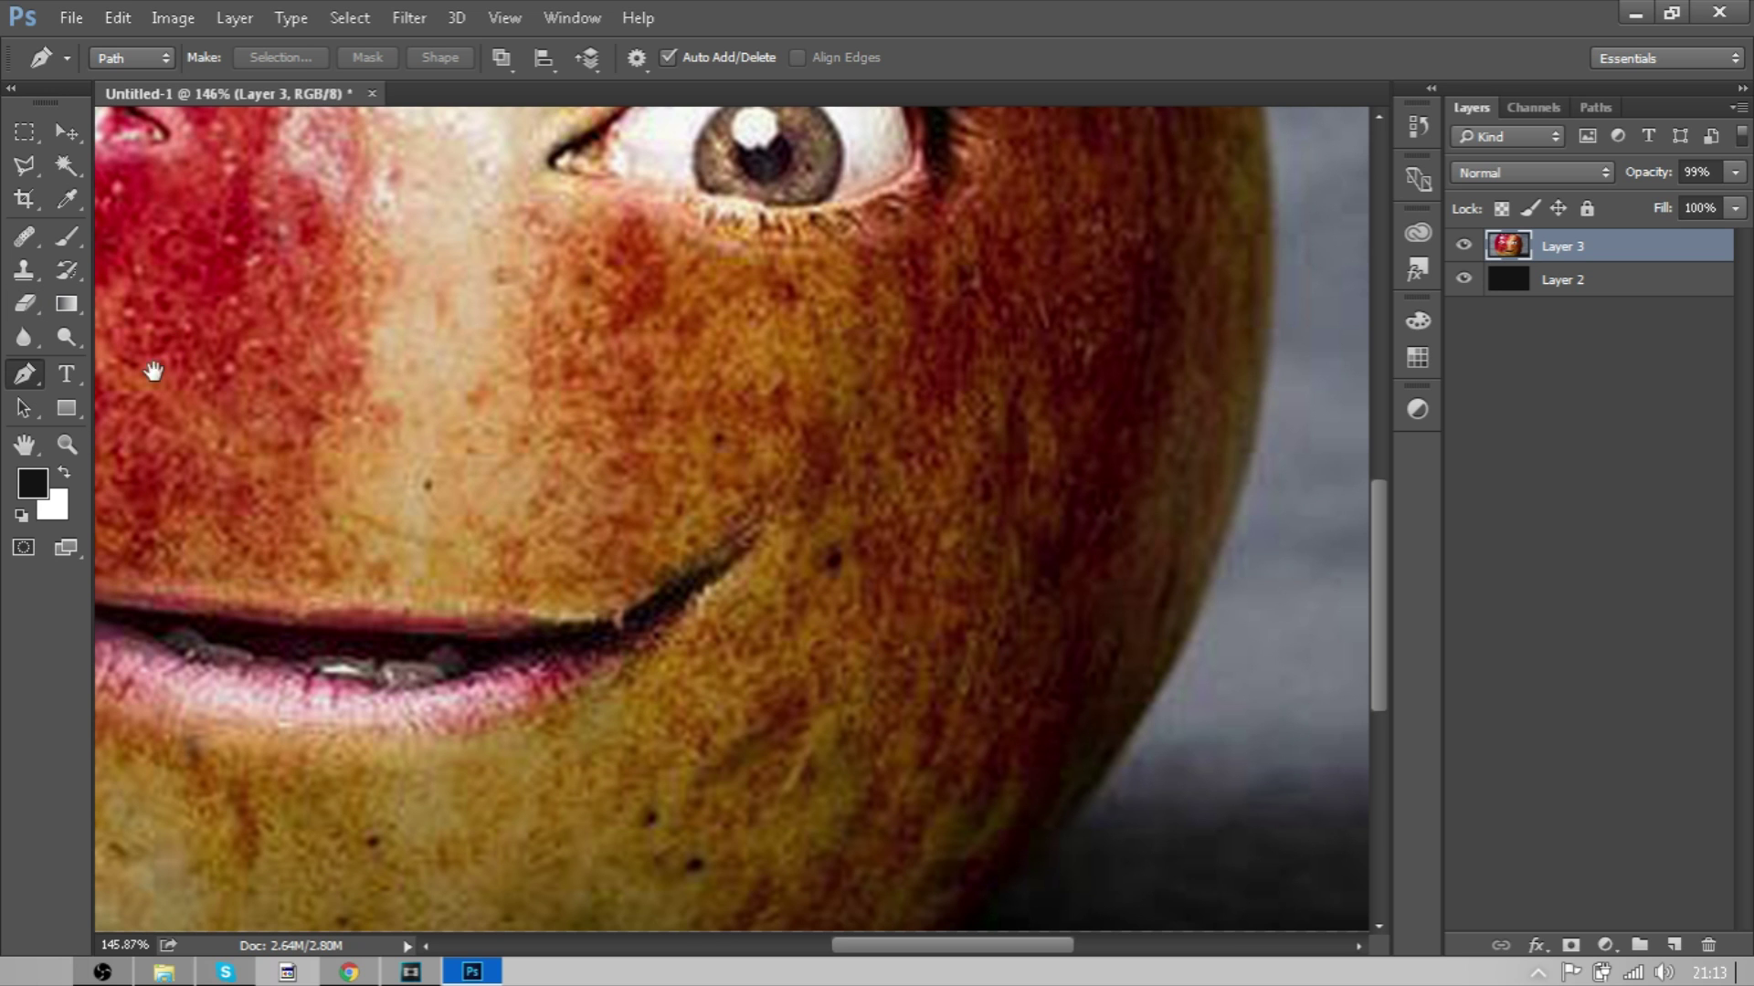
drag(948, 391, 822, 572)
drag(1047, 490, 1033, 580)
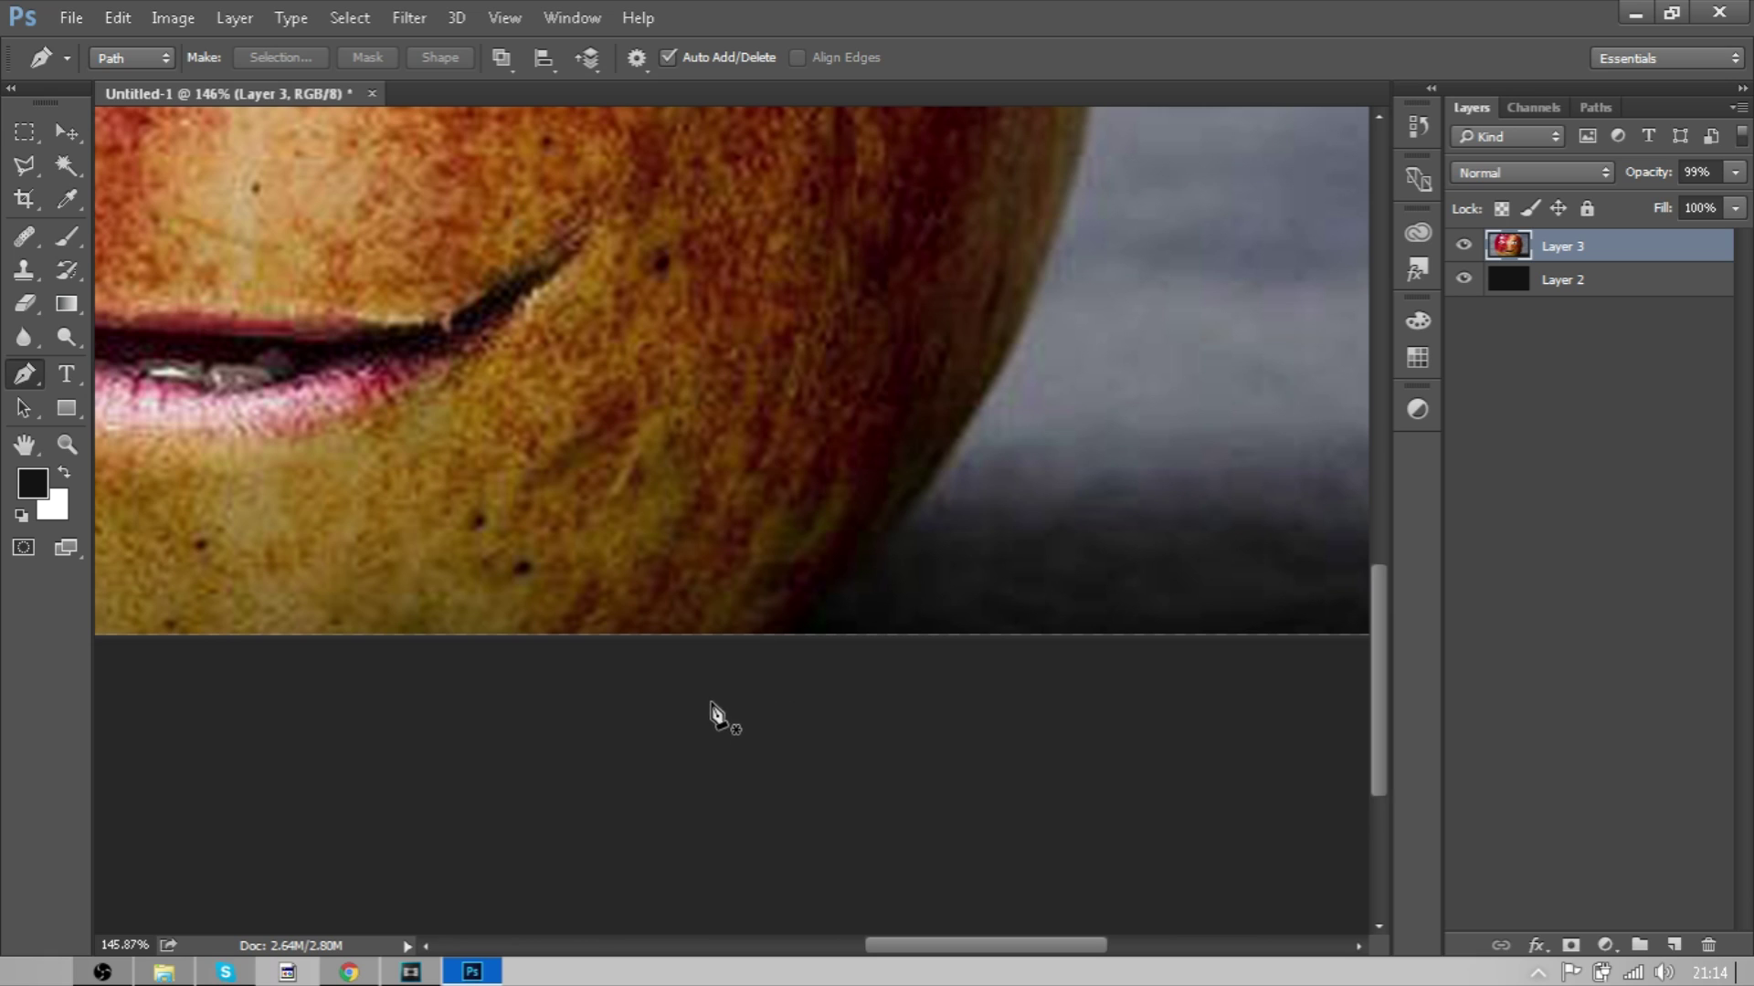
click(665, 767)
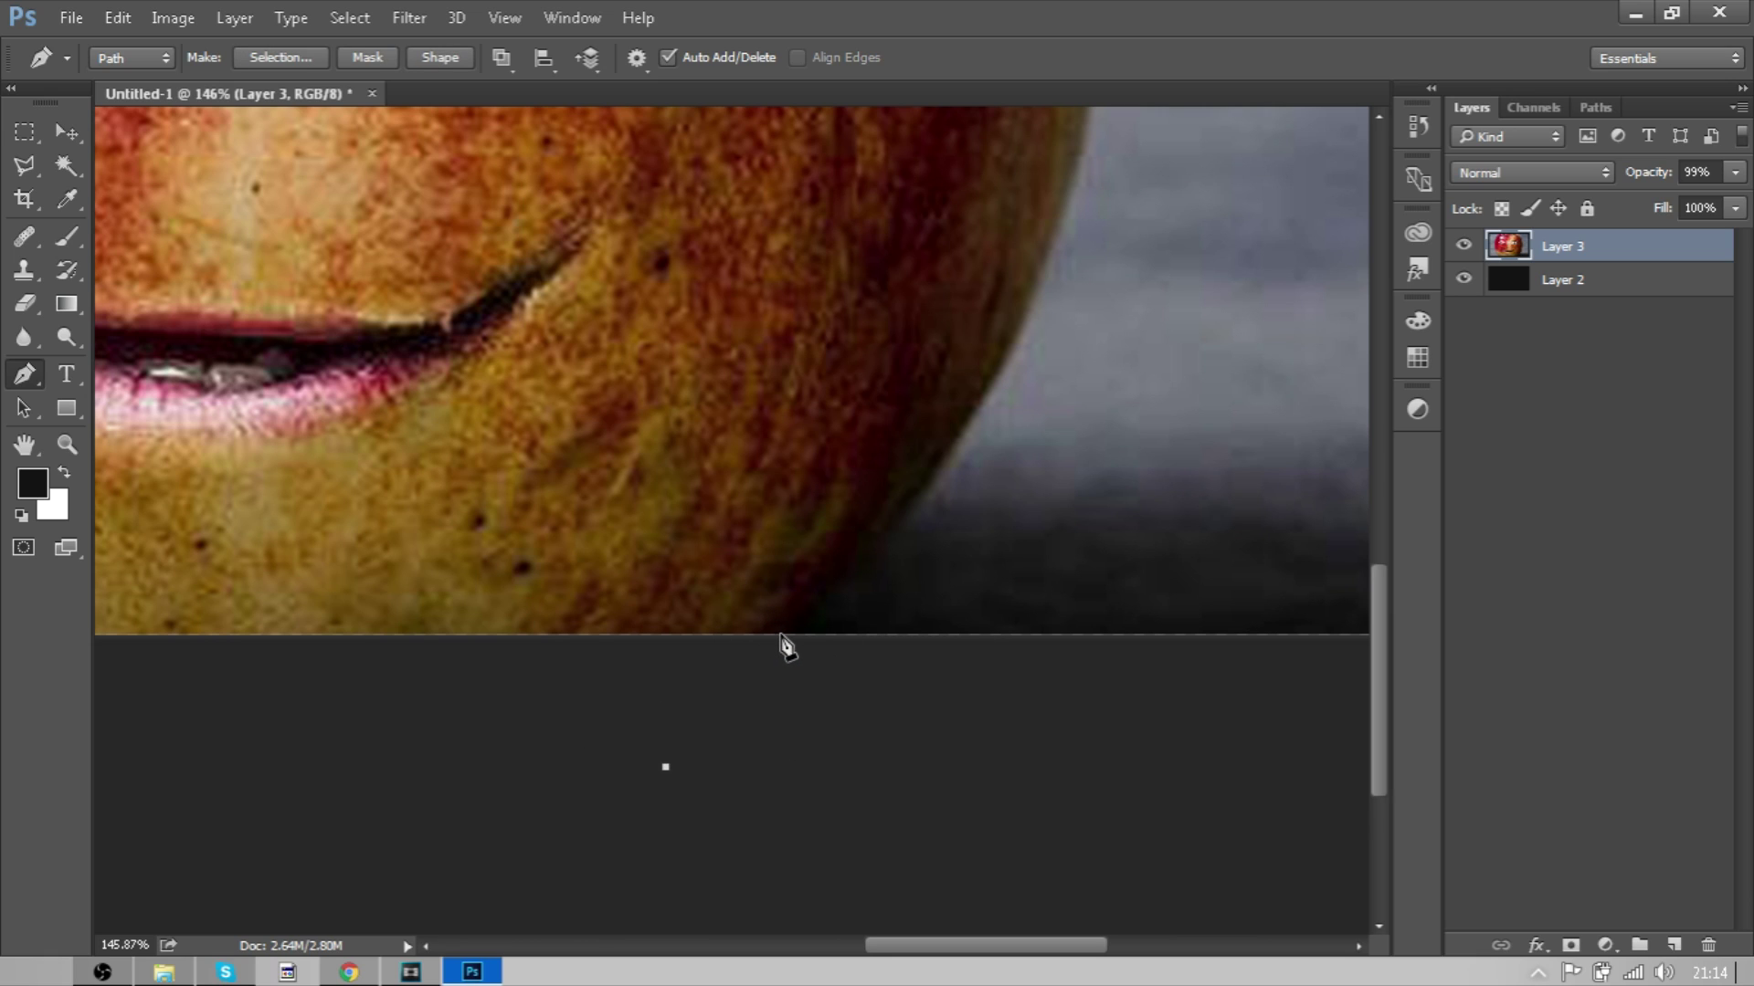
Add anchors from the photo's bottom edge into a curved corner anchor along the apple.
click(780, 634)
drag(865, 560, 833, 676)
drag(1022, 351, 1002, 247)
key(ctrl+z)
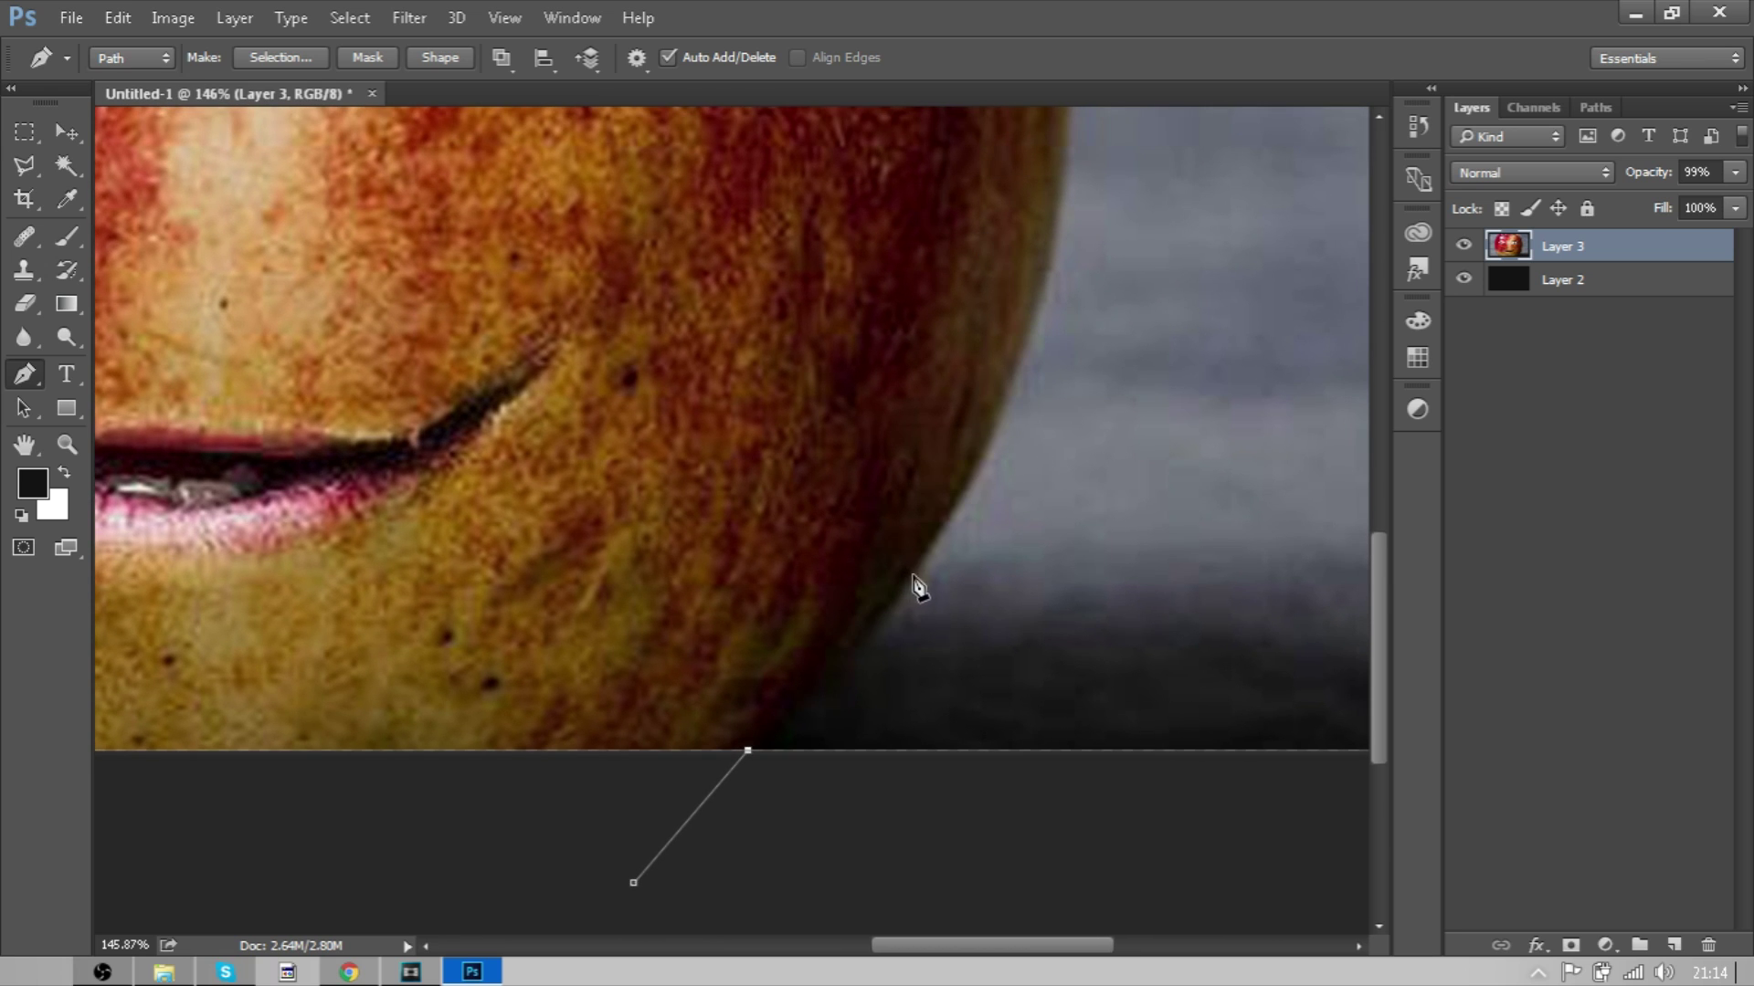
drag(913, 576, 996, 452)
alt+click(914, 575)
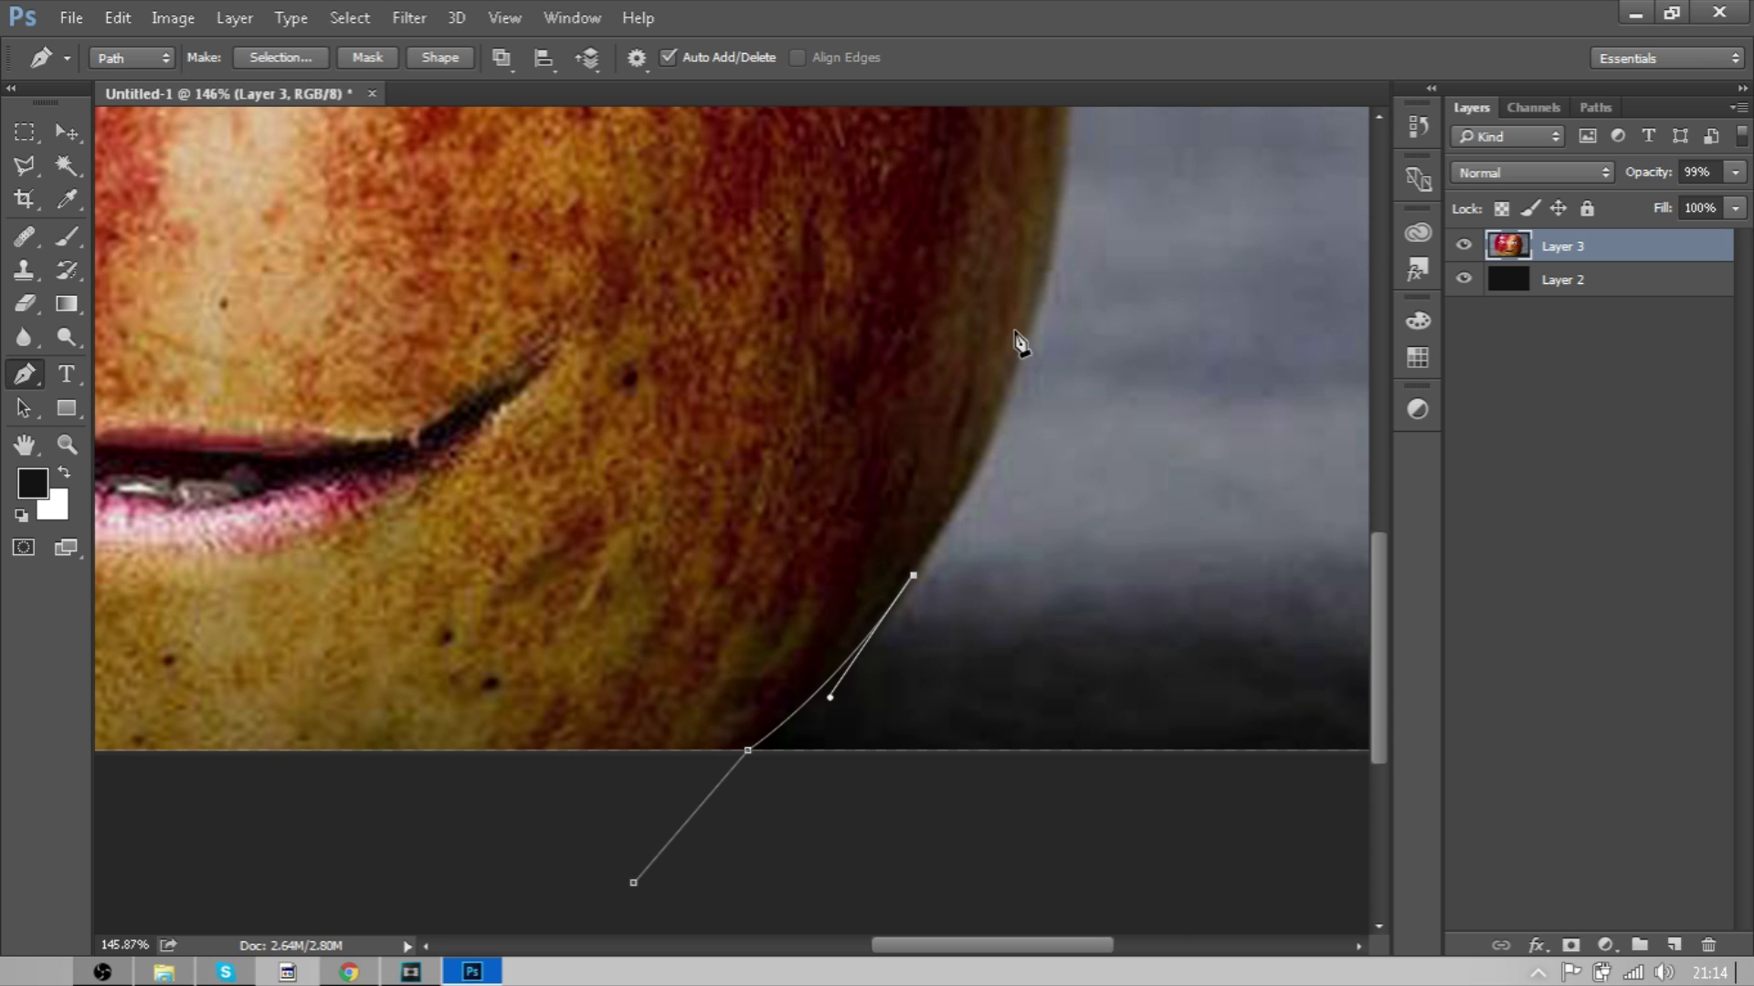
Extend the path with more anchors up the apple's right edge, bending the last segment.
drag(1087, 320, 990, 516)
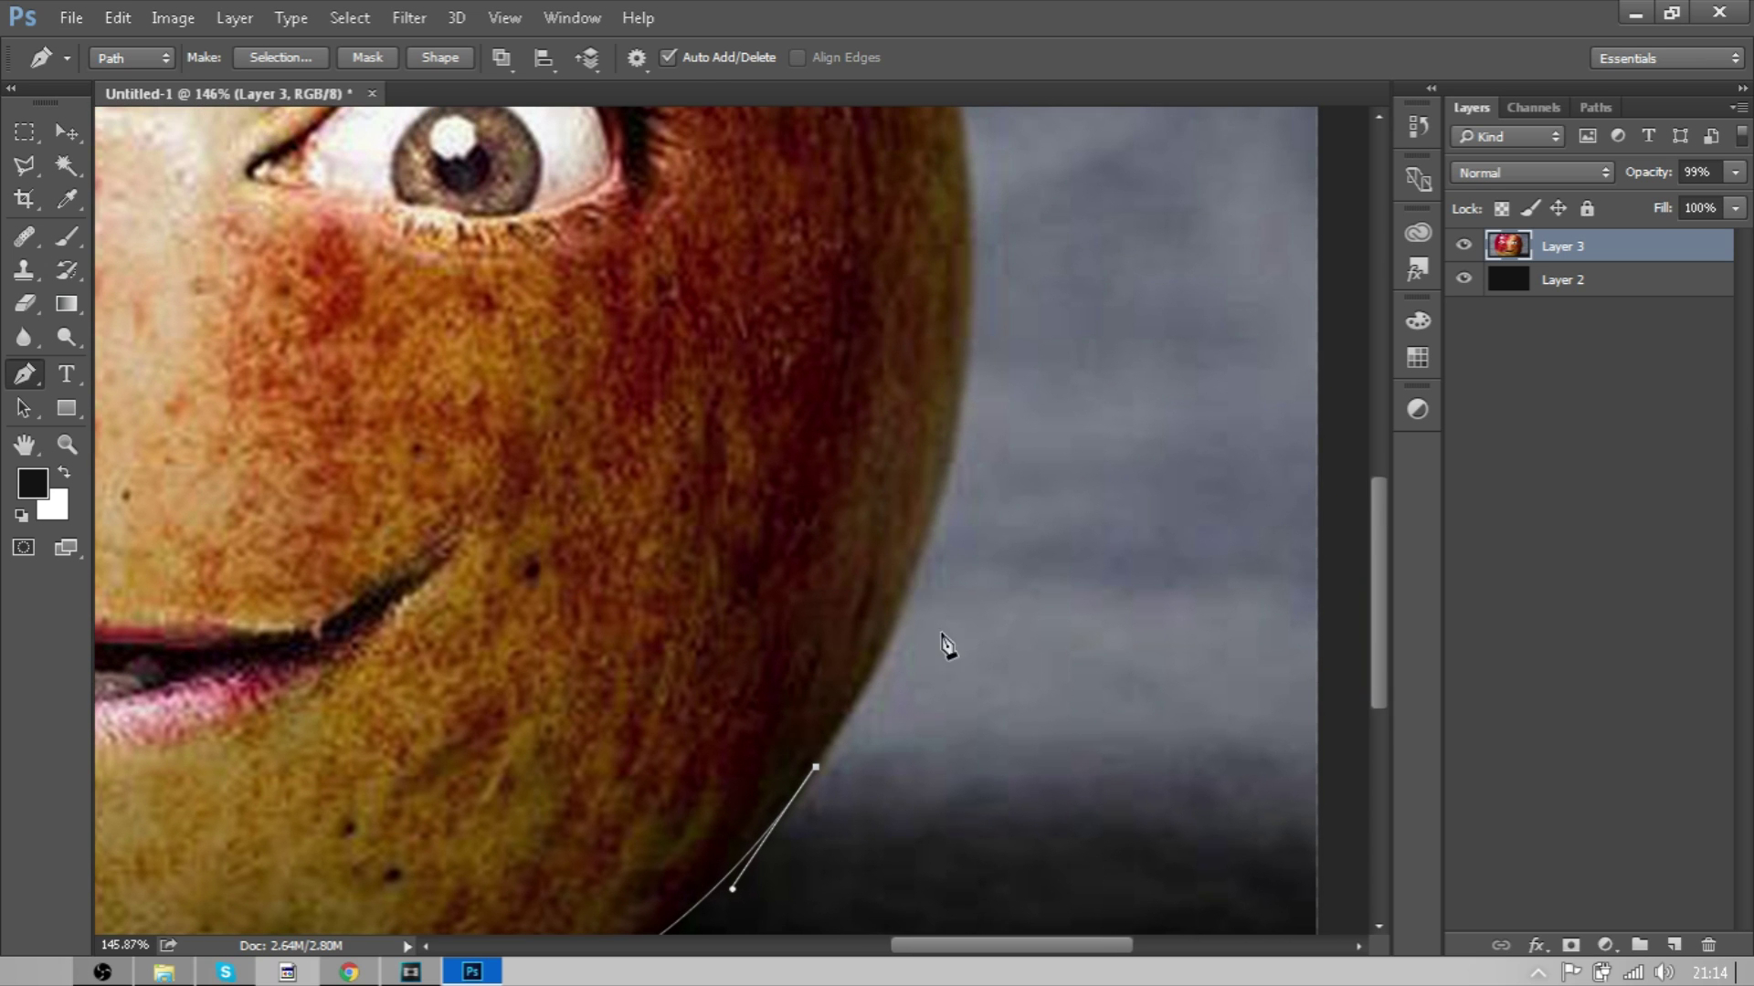
scroll(944, 674, down, 1)
click(952, 671)
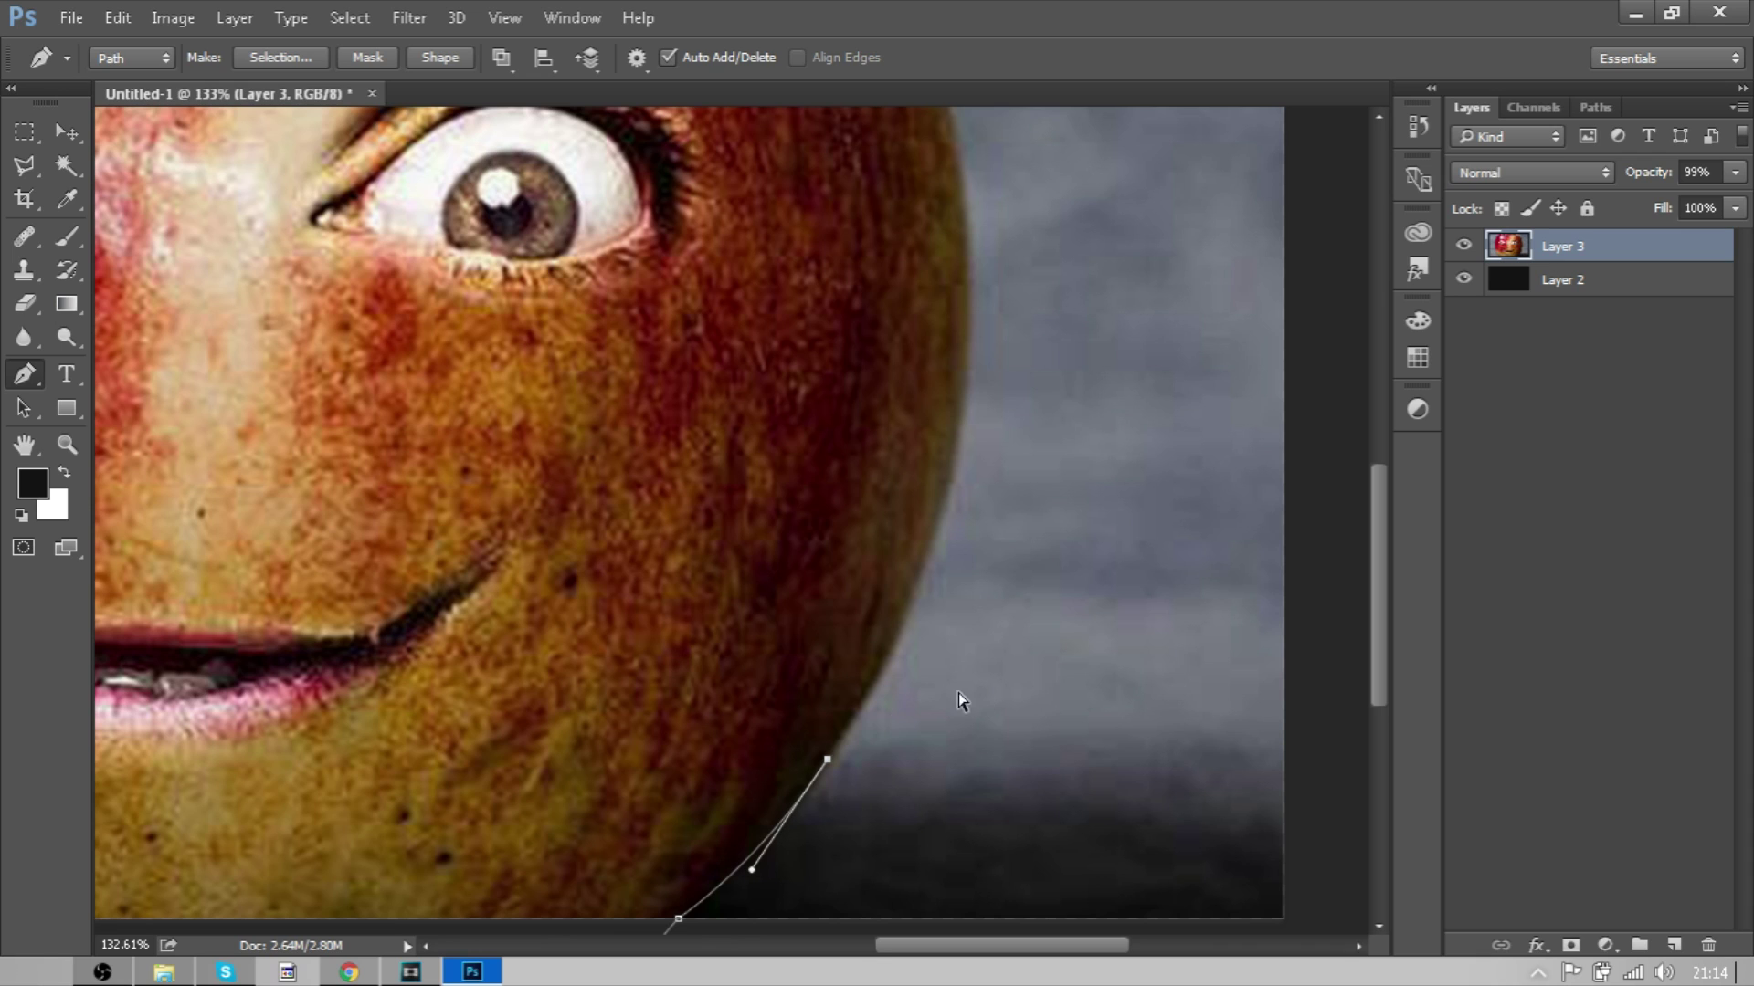
click(857, 715)
click(949, 481)
drag(948, 481, 941, 440)
Try a curved anchor higher up the apple's edge, then undo that segment.
scroll(940, 440, down, 1)
scroll(797, 445, right, 2)
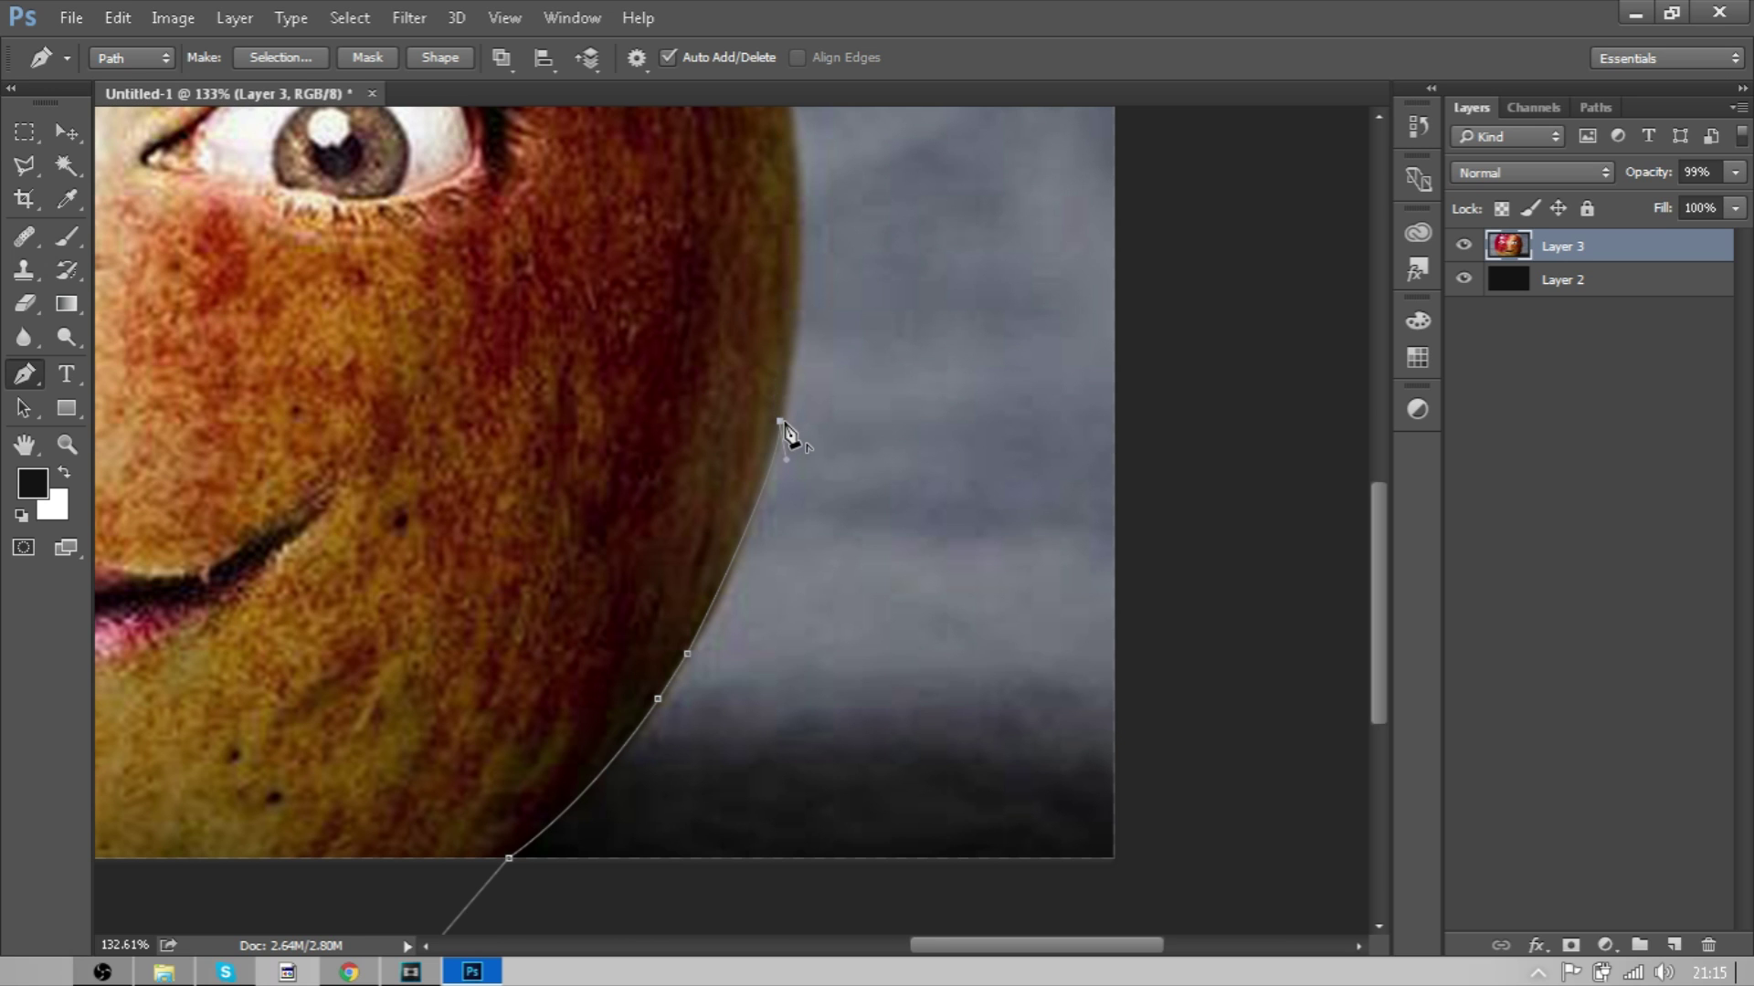
scroll(784, 429, up, 2)
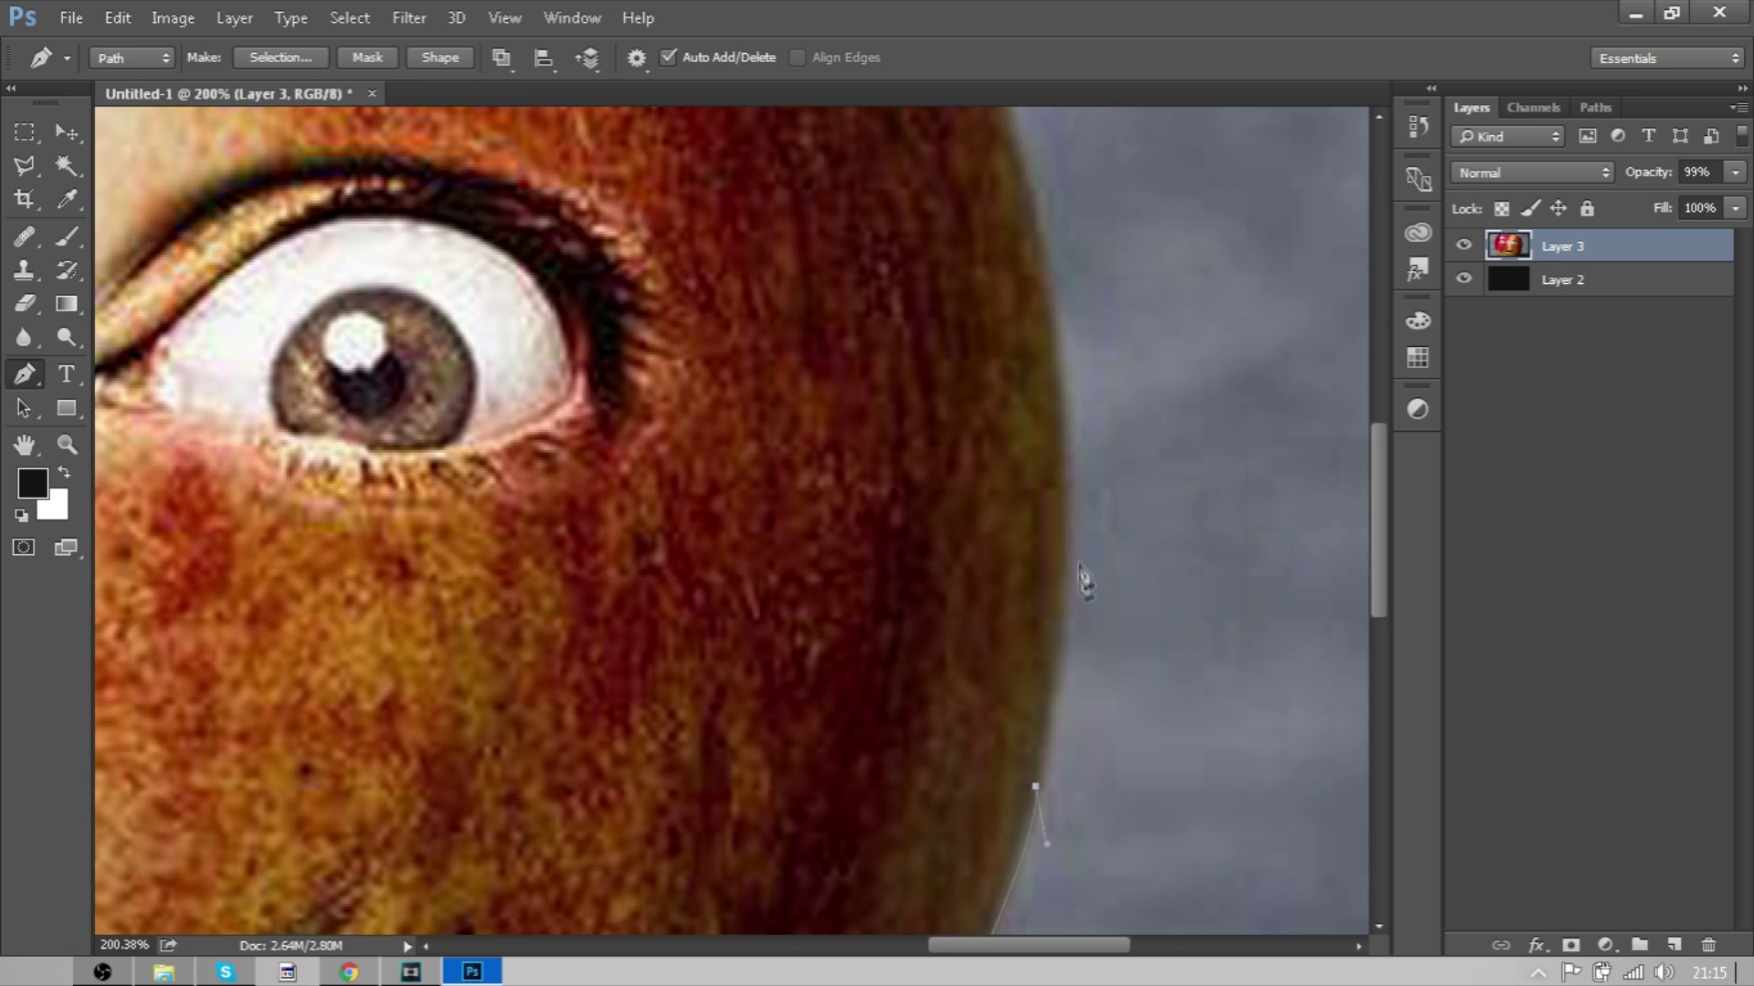
drag(1057, 235, 1076, 261)
scroll(1010, 502, up, 5)
scroll(1010, 501, down, 3)
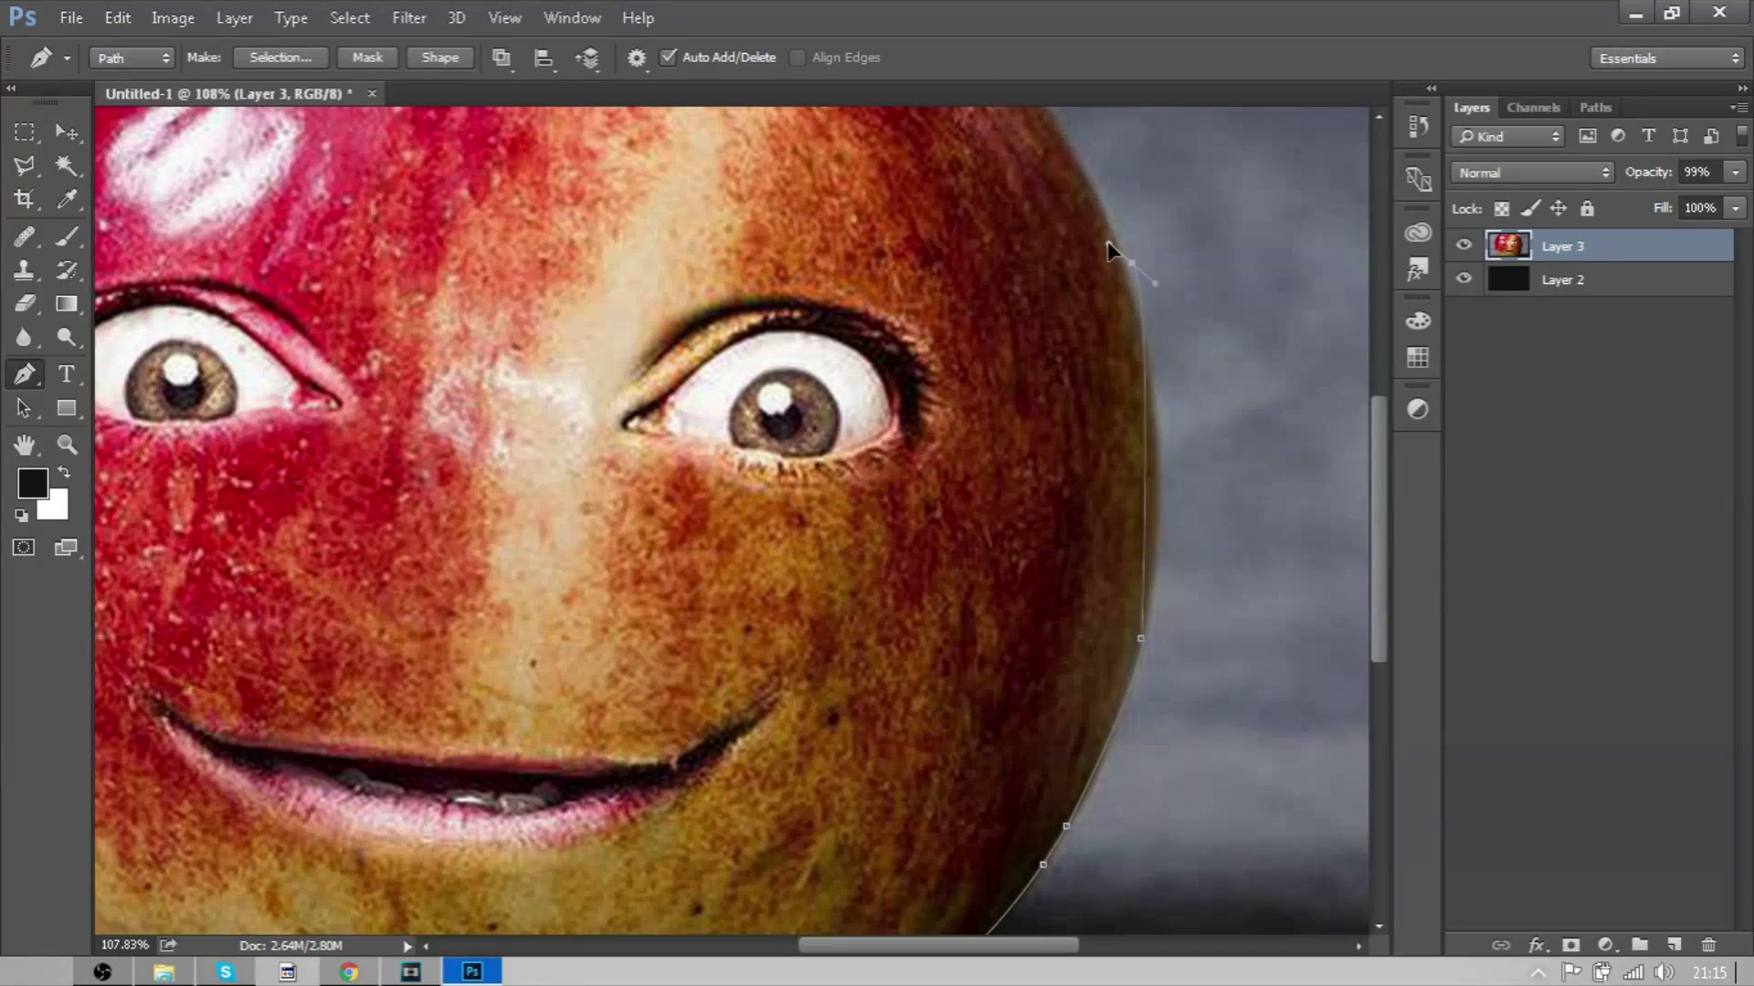
key(ctrl+z)
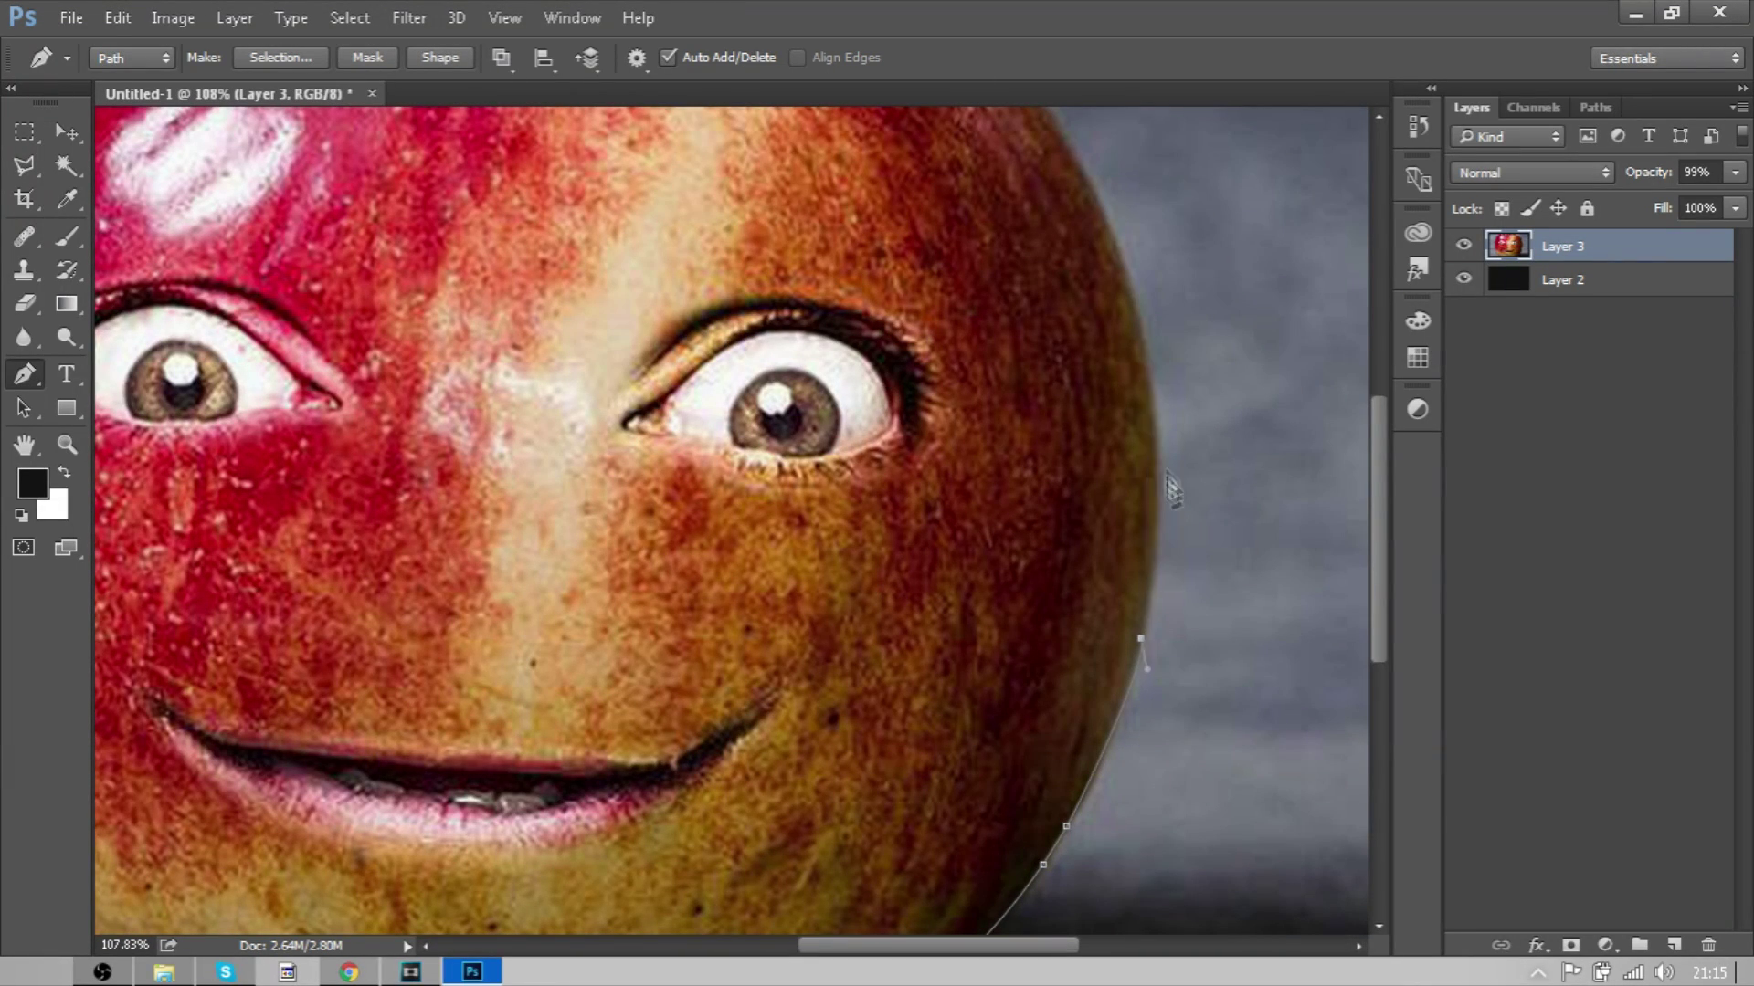
Add a smooth anchor higher on the edge, drop its upward handle, and refit the curve below.
scroll(1147, 615, up, 5)
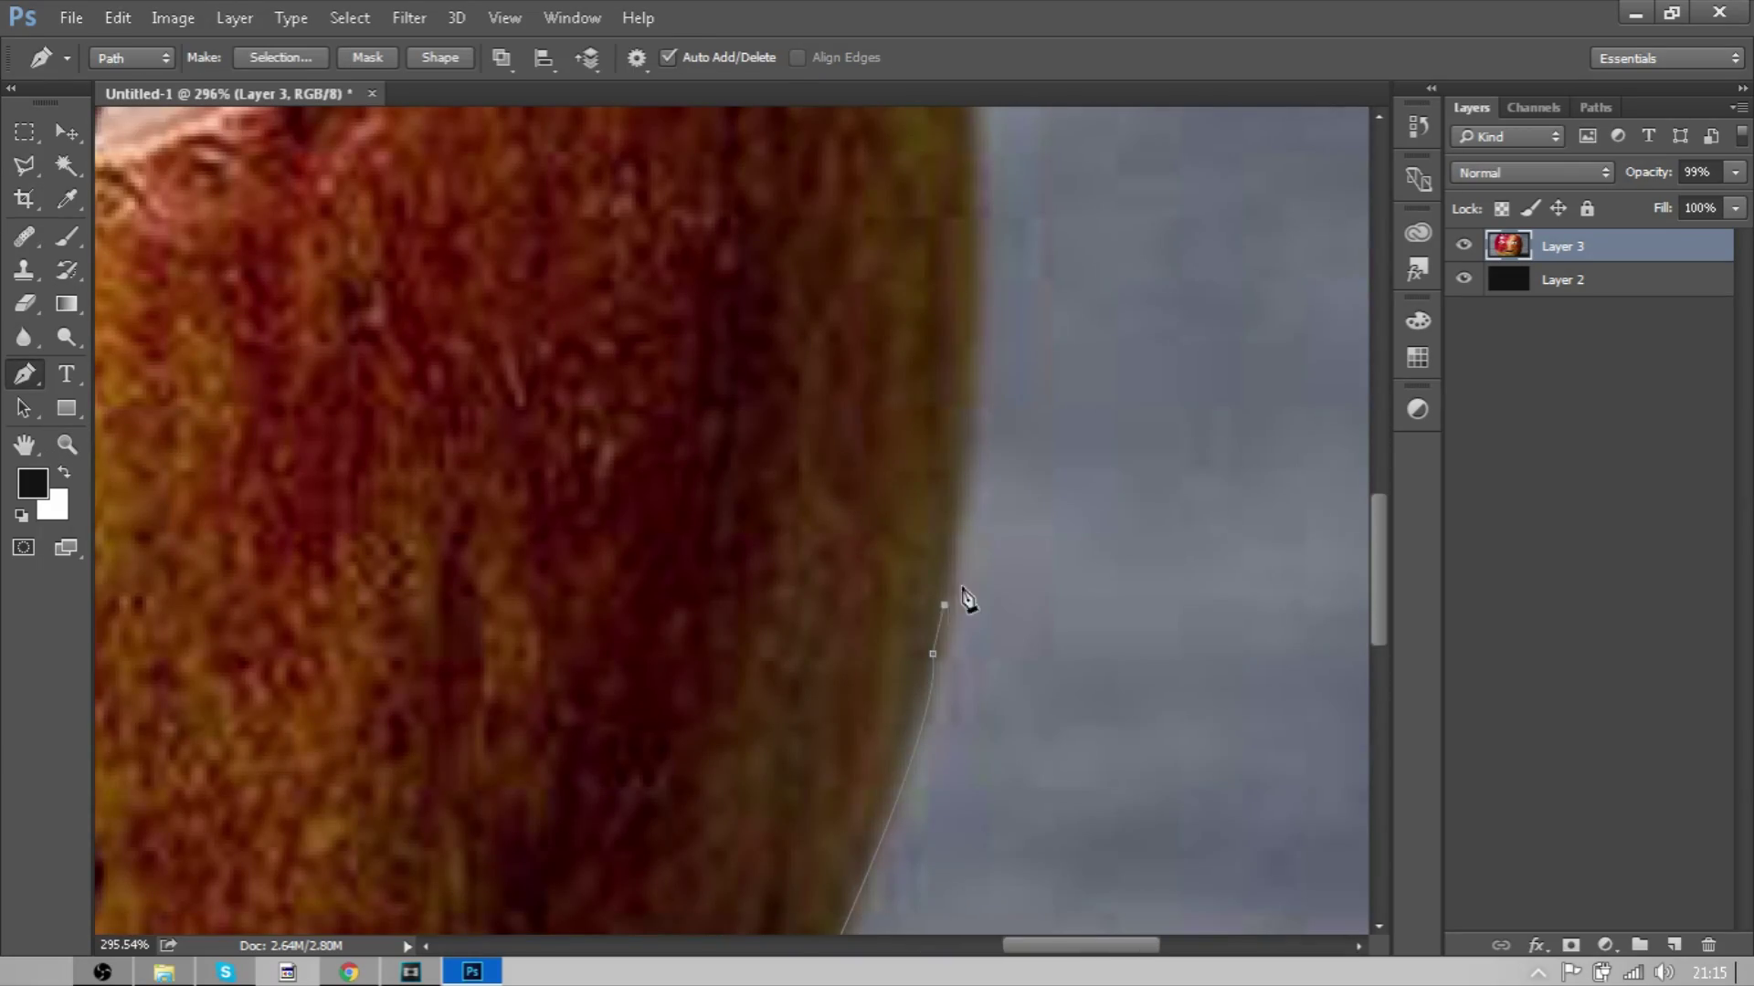
scroll(959, 566, down, 2)
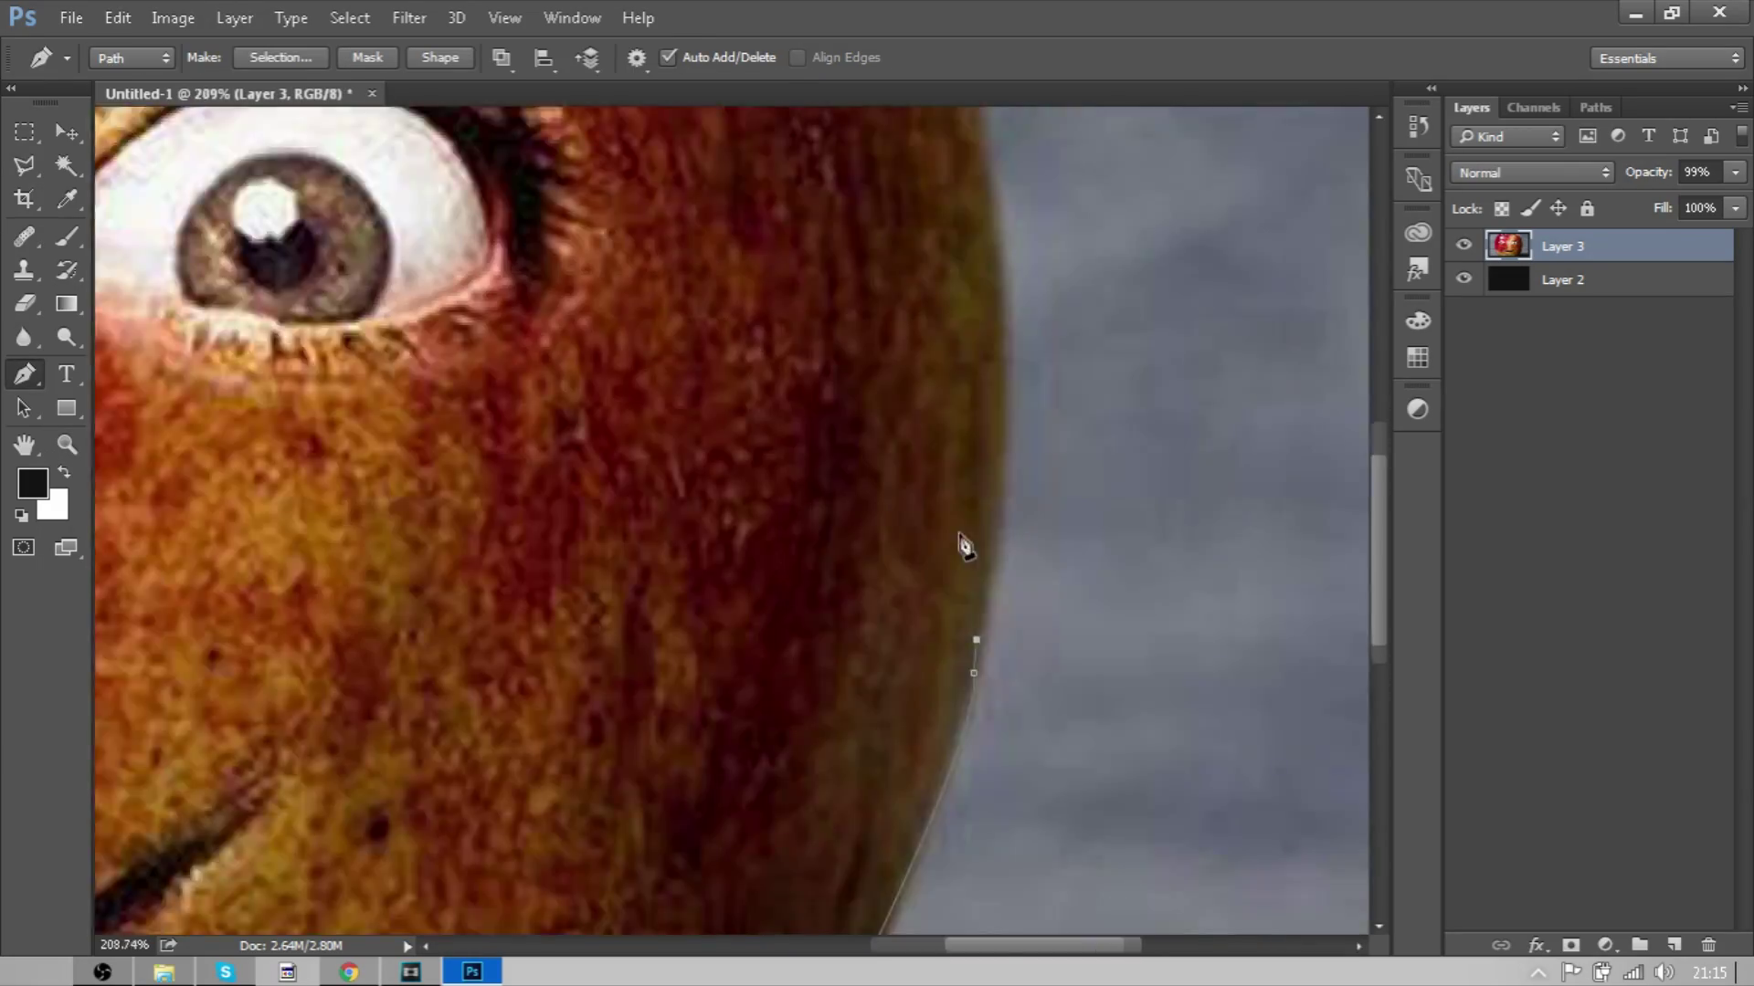
scroll(975, 545, down, 4)
scroll(1088, 548, up, 3)
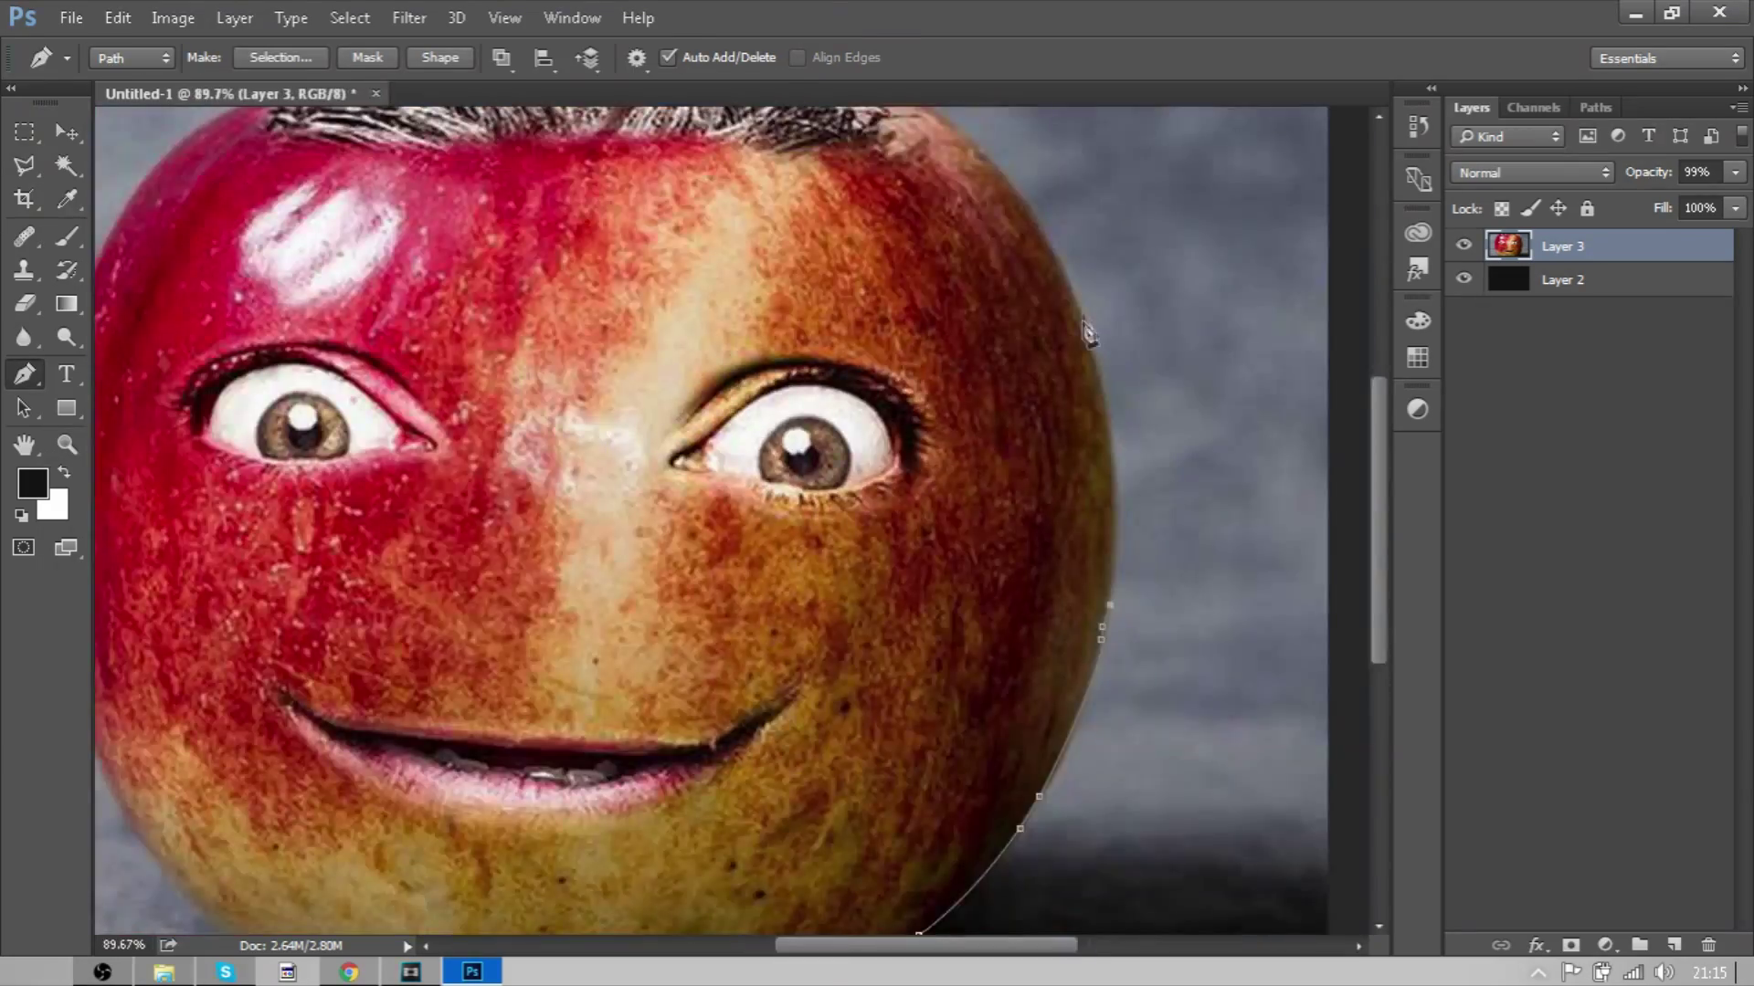
scroll(1115, 430, up, 2)
drag(1107, 426, 1089, 376)
alt+click(1097, 423)
drag(1113, 498, 1116, 506)
scroll(1118, 504, down, 4)
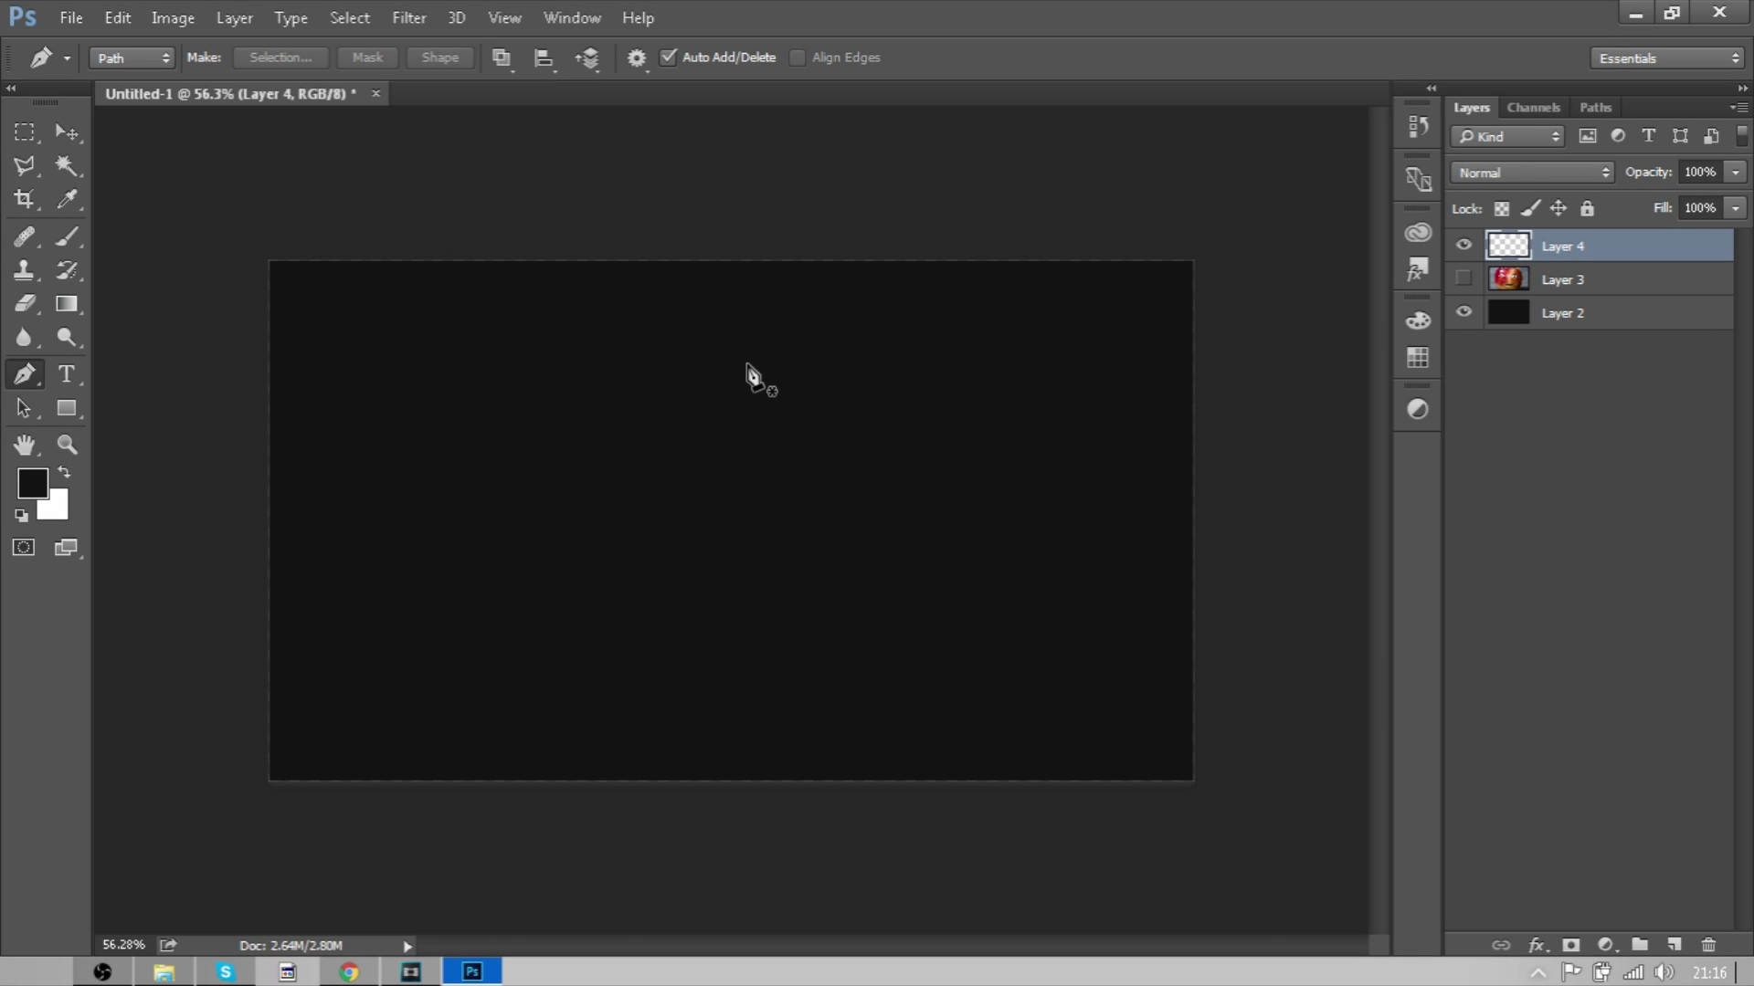
Draw a closed straight-sided path on the blank layer, then bend its top edge upward.
click(747, 365)
click(544, 569)
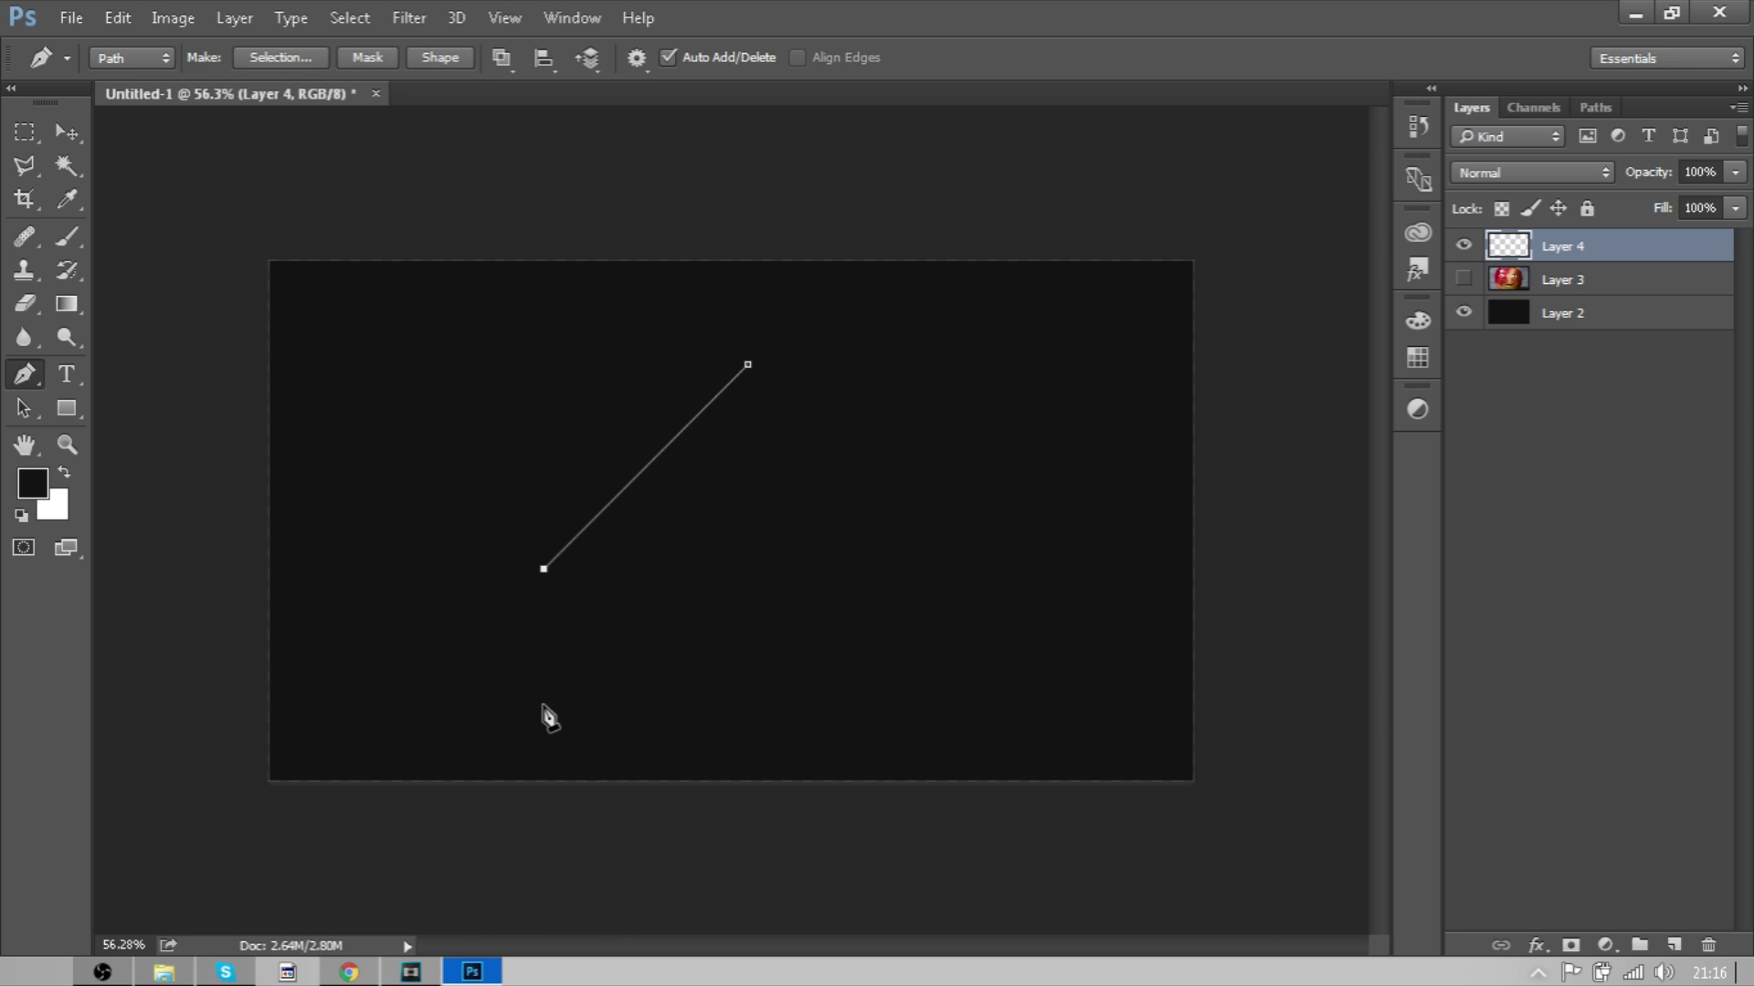
shift+click(1008, 678)
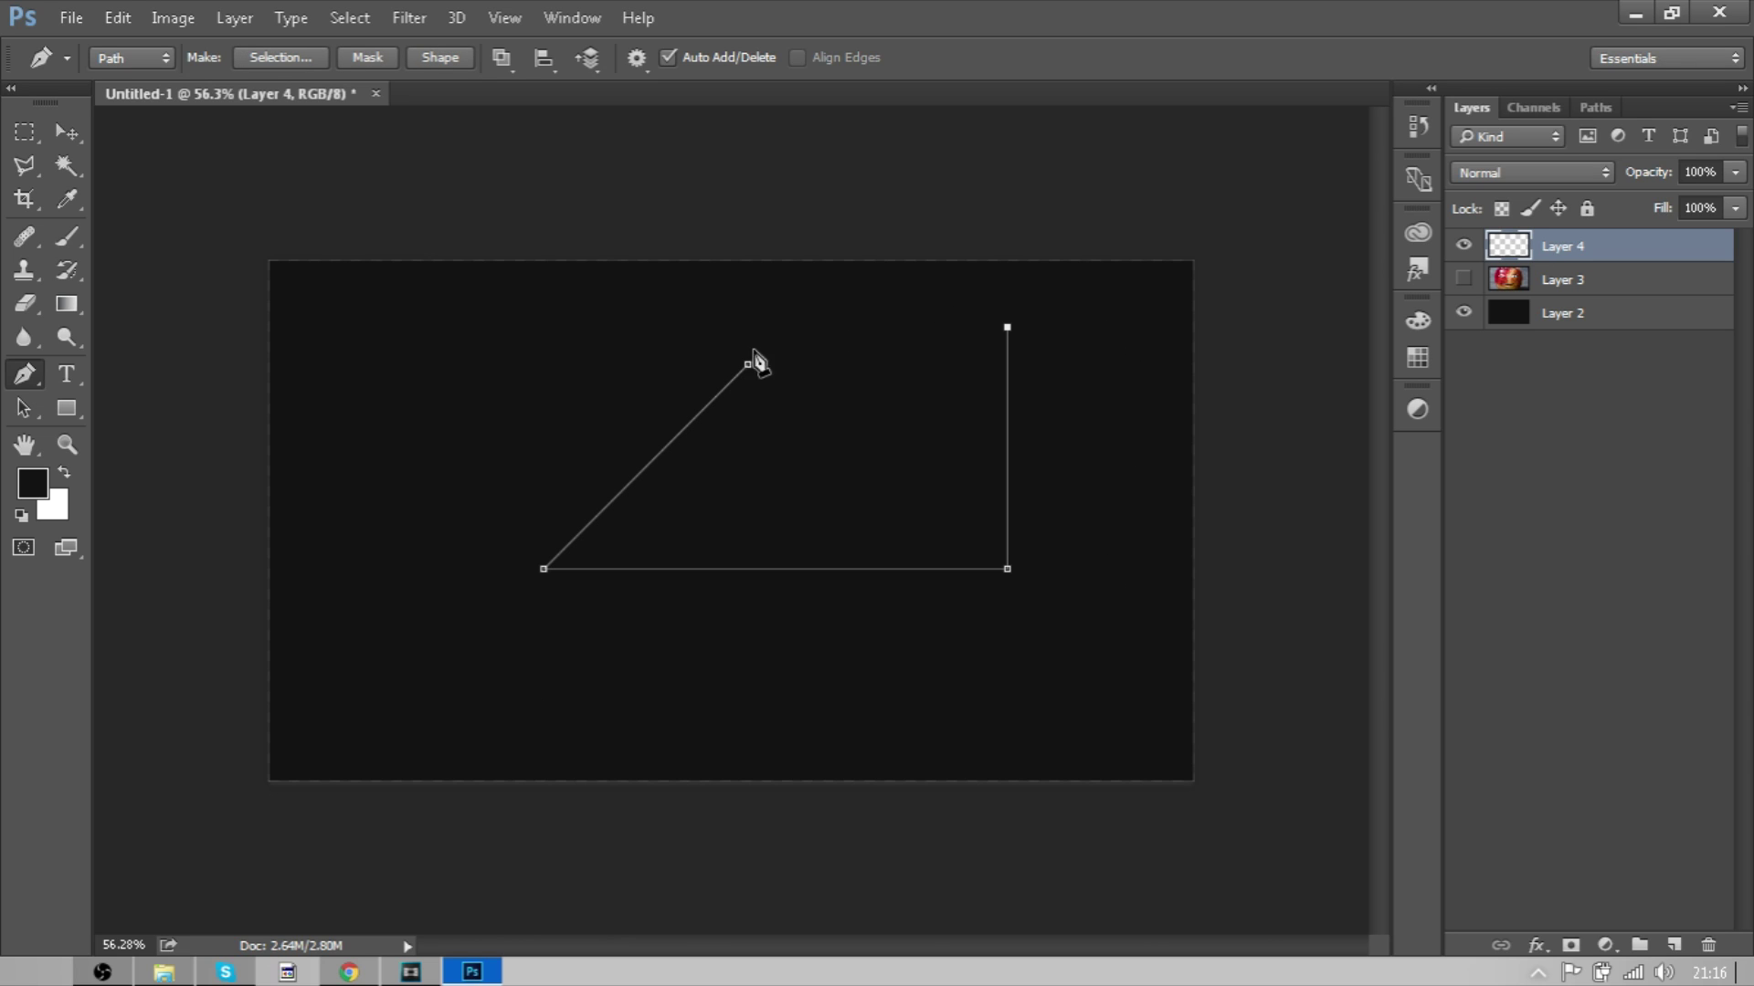
click(747, 365)
click(879, 346)
drag(883, 345, 846, 251)
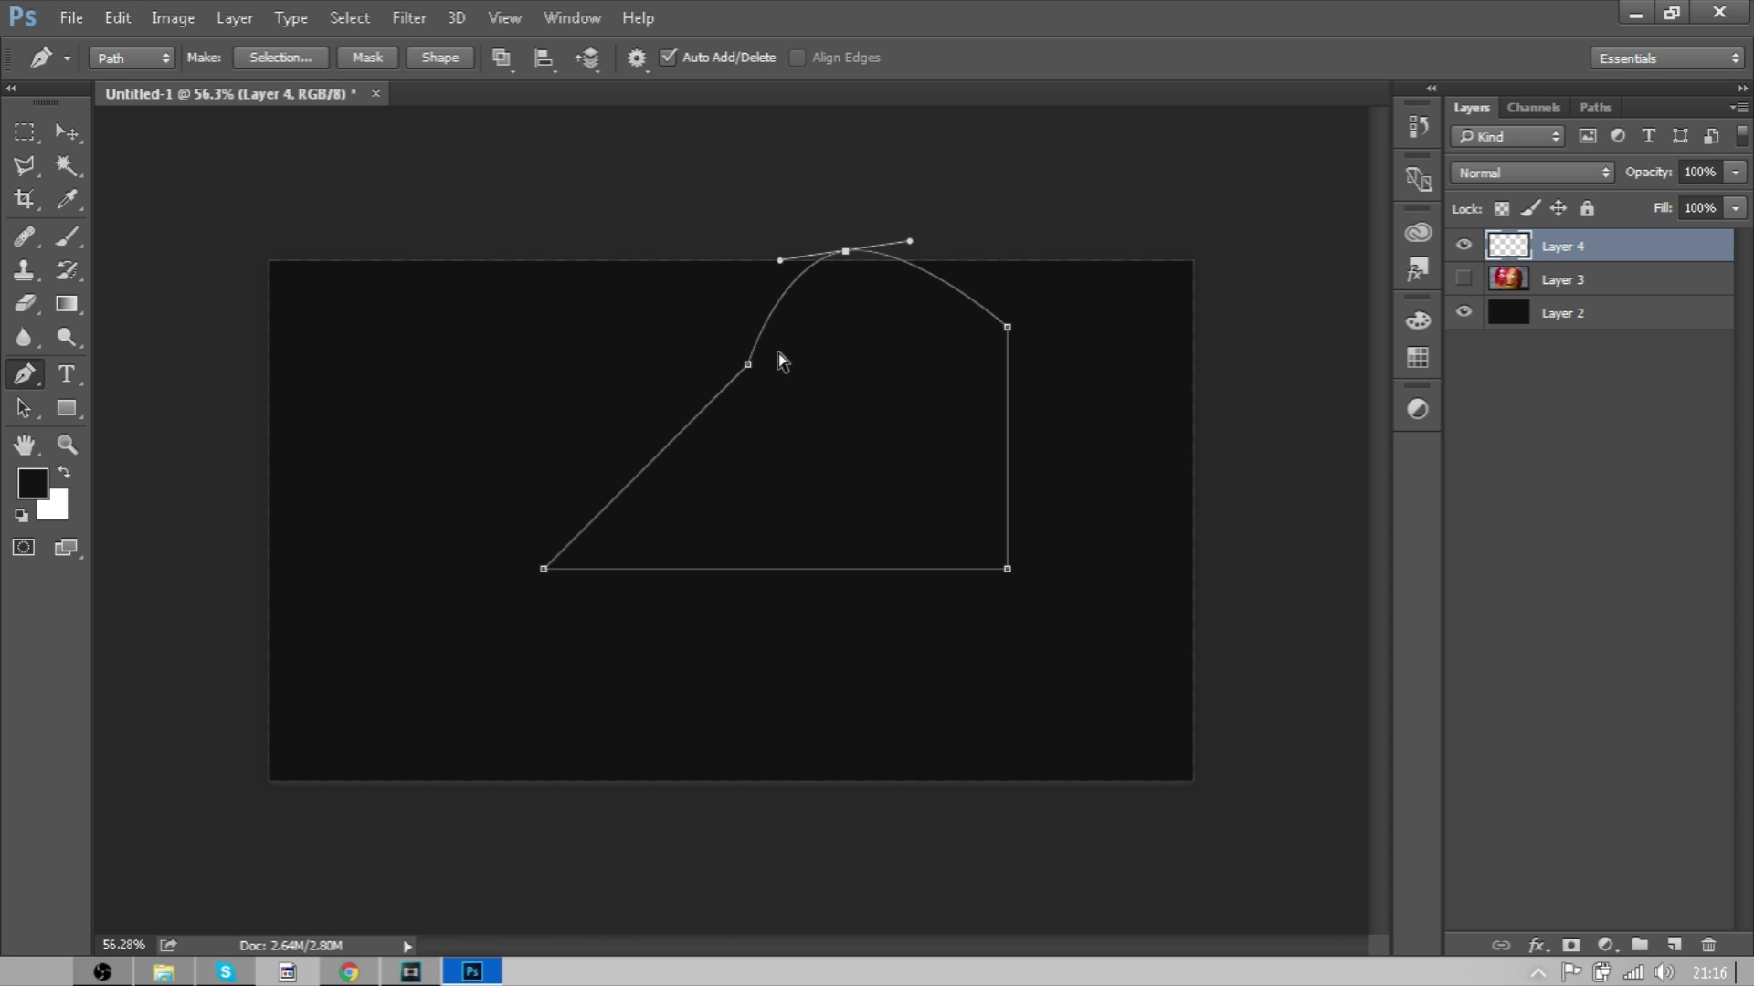
Curve the path's left, right and bottom sides outward into a rounded heart-like outline.
click(658, 456)
drag(658, 455, 581, 383)
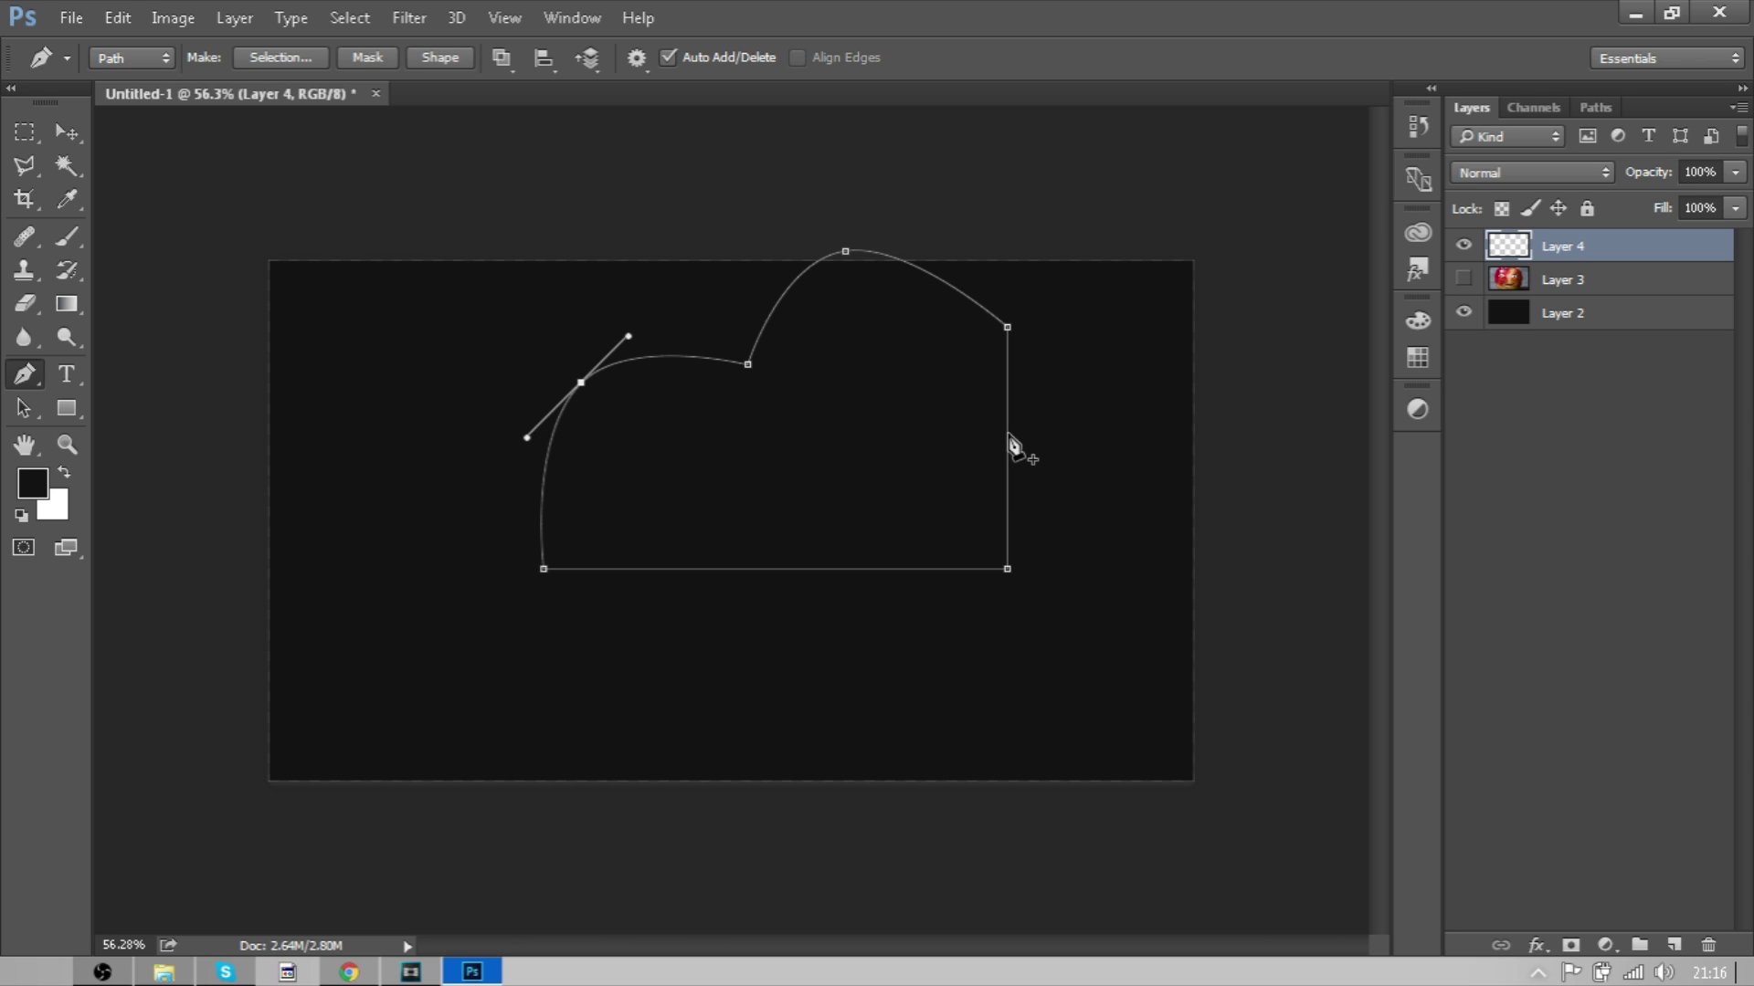
drag(1009, 443, 1087, 443)
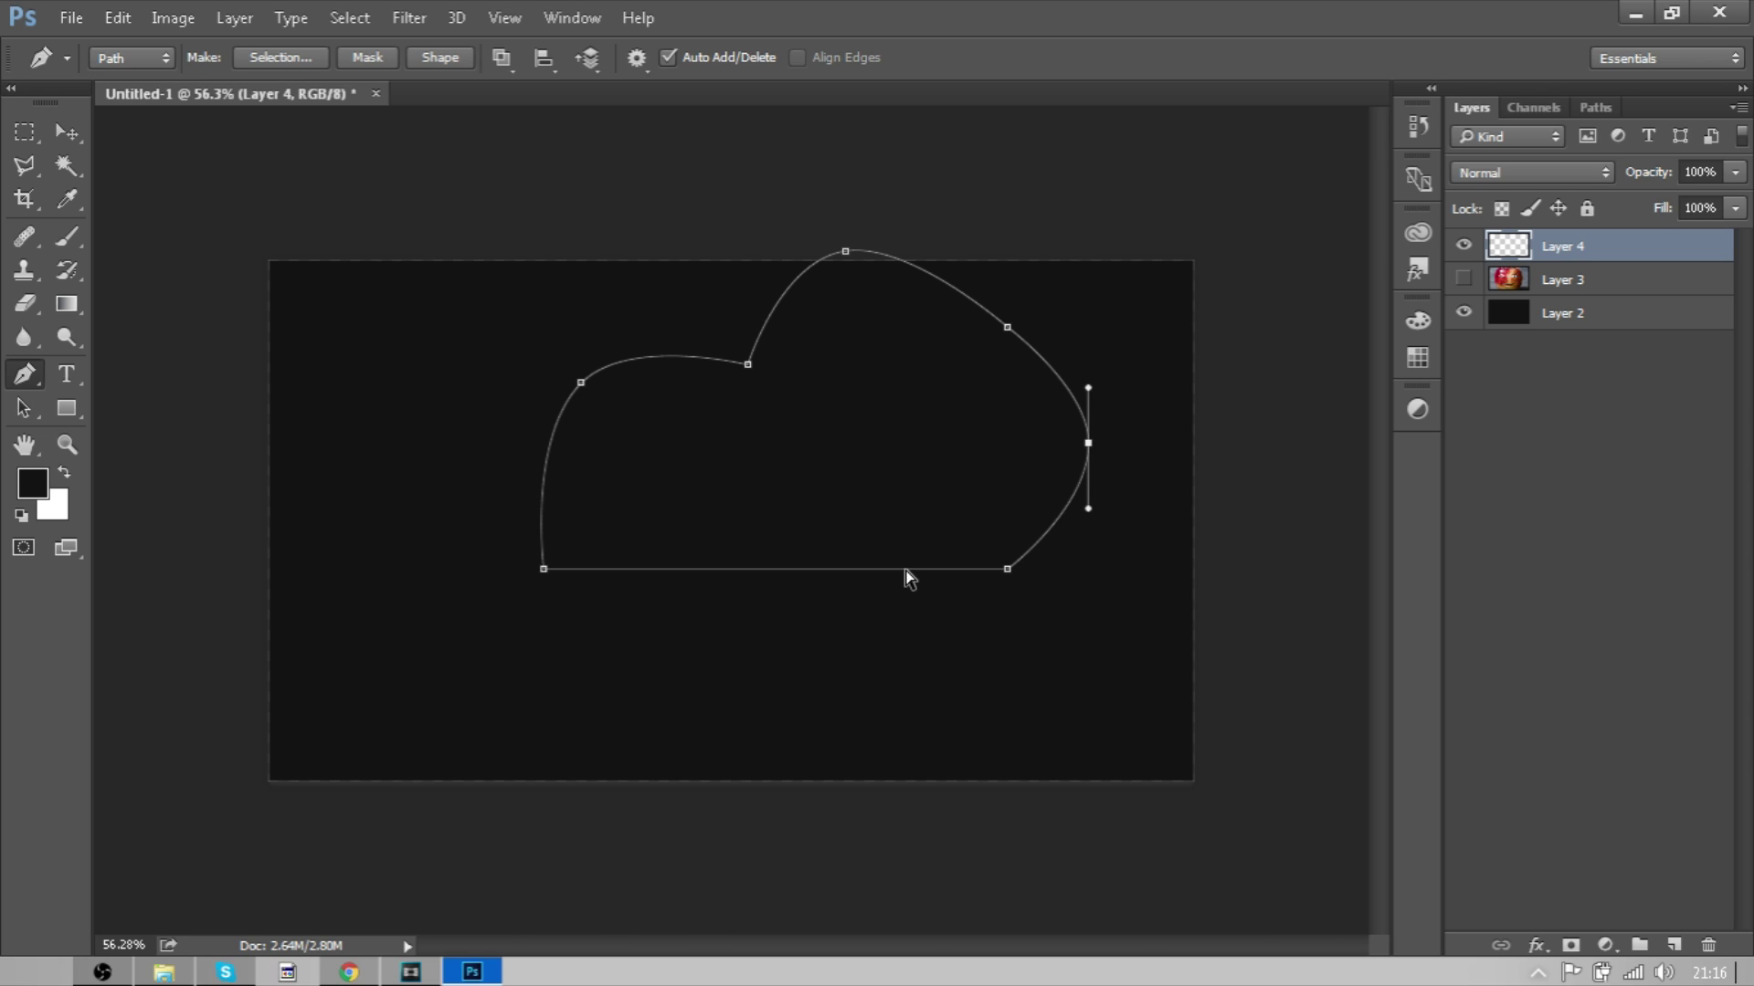
drag(866, 571, 842, 747)
drag(1060, 517, 1330, 803)
ctrl+click(1001, 624)
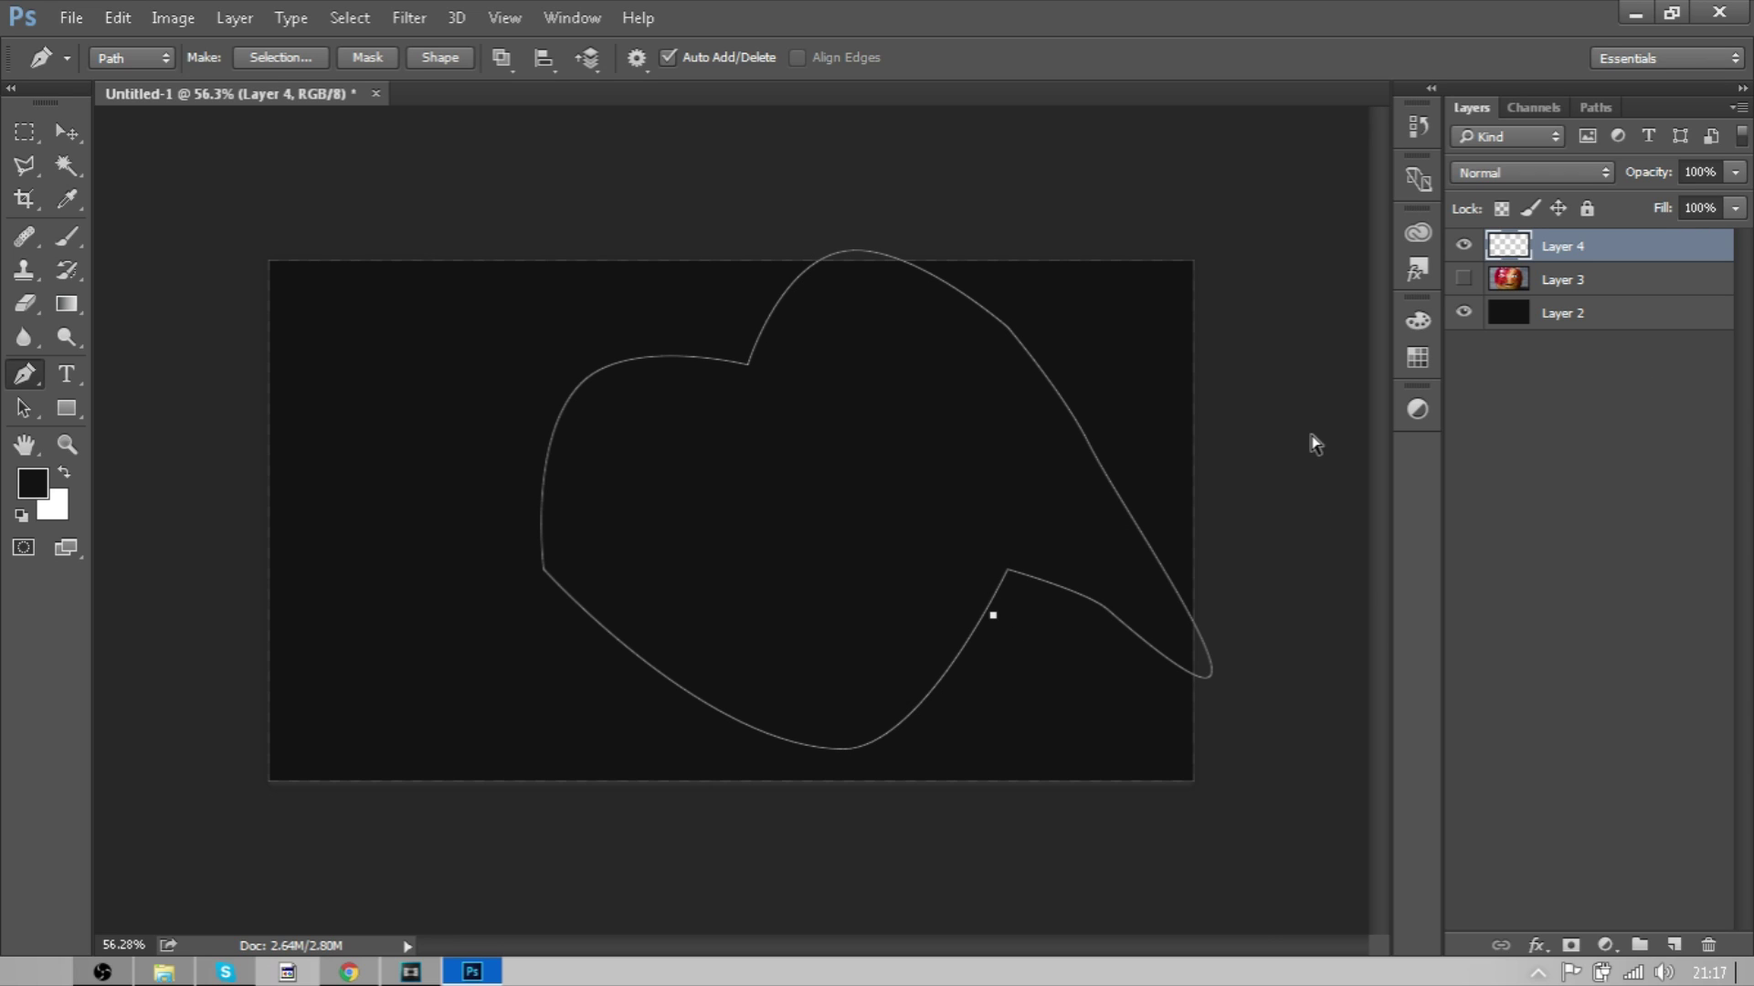
Undo the last reshape and delete the whole path.
key(ctrl+z)
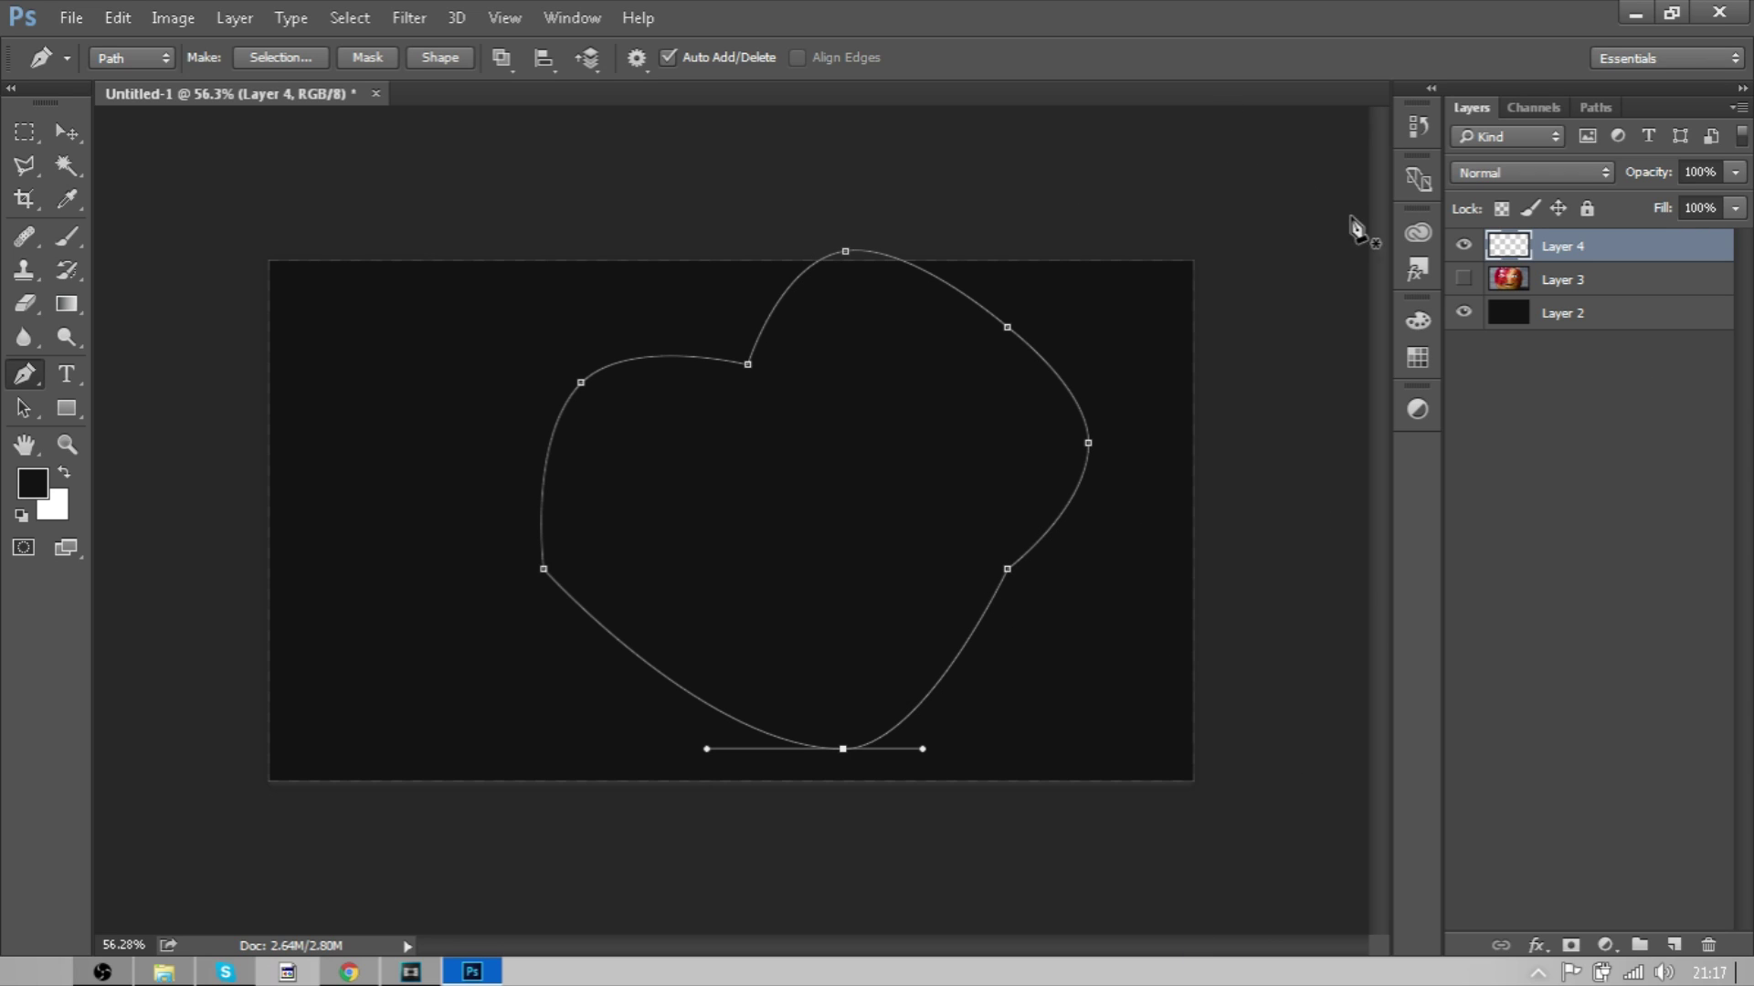
key(Delete)
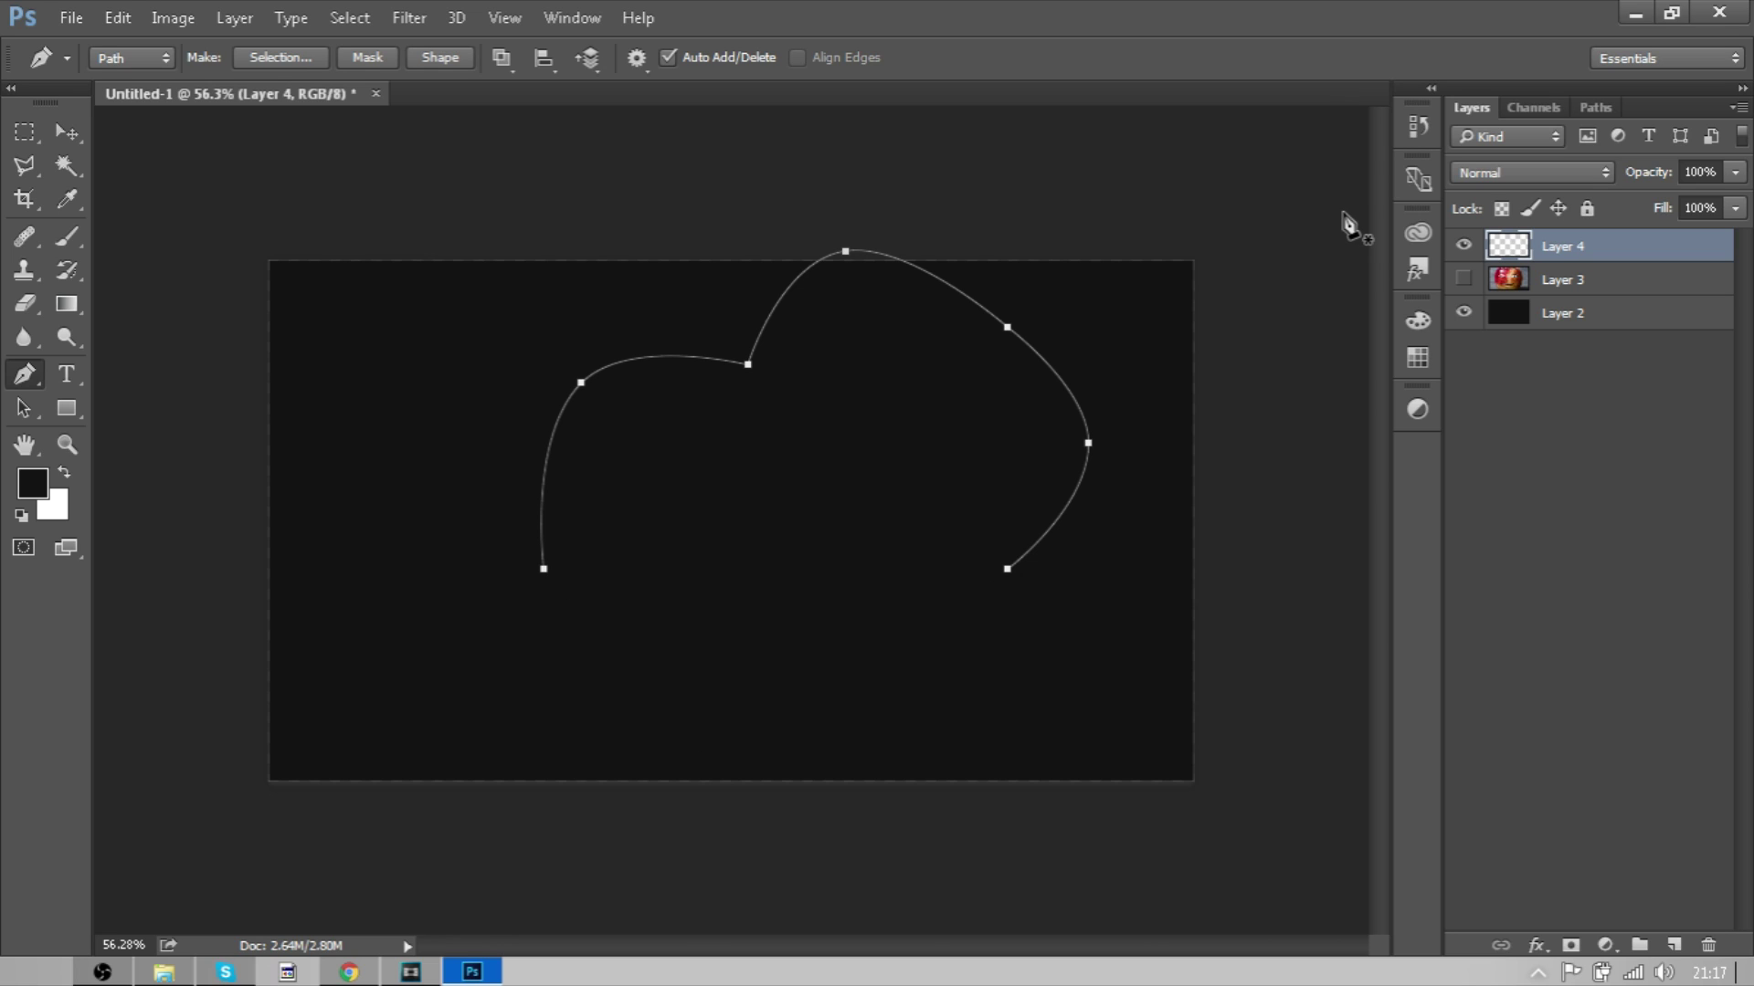
key(Delete)
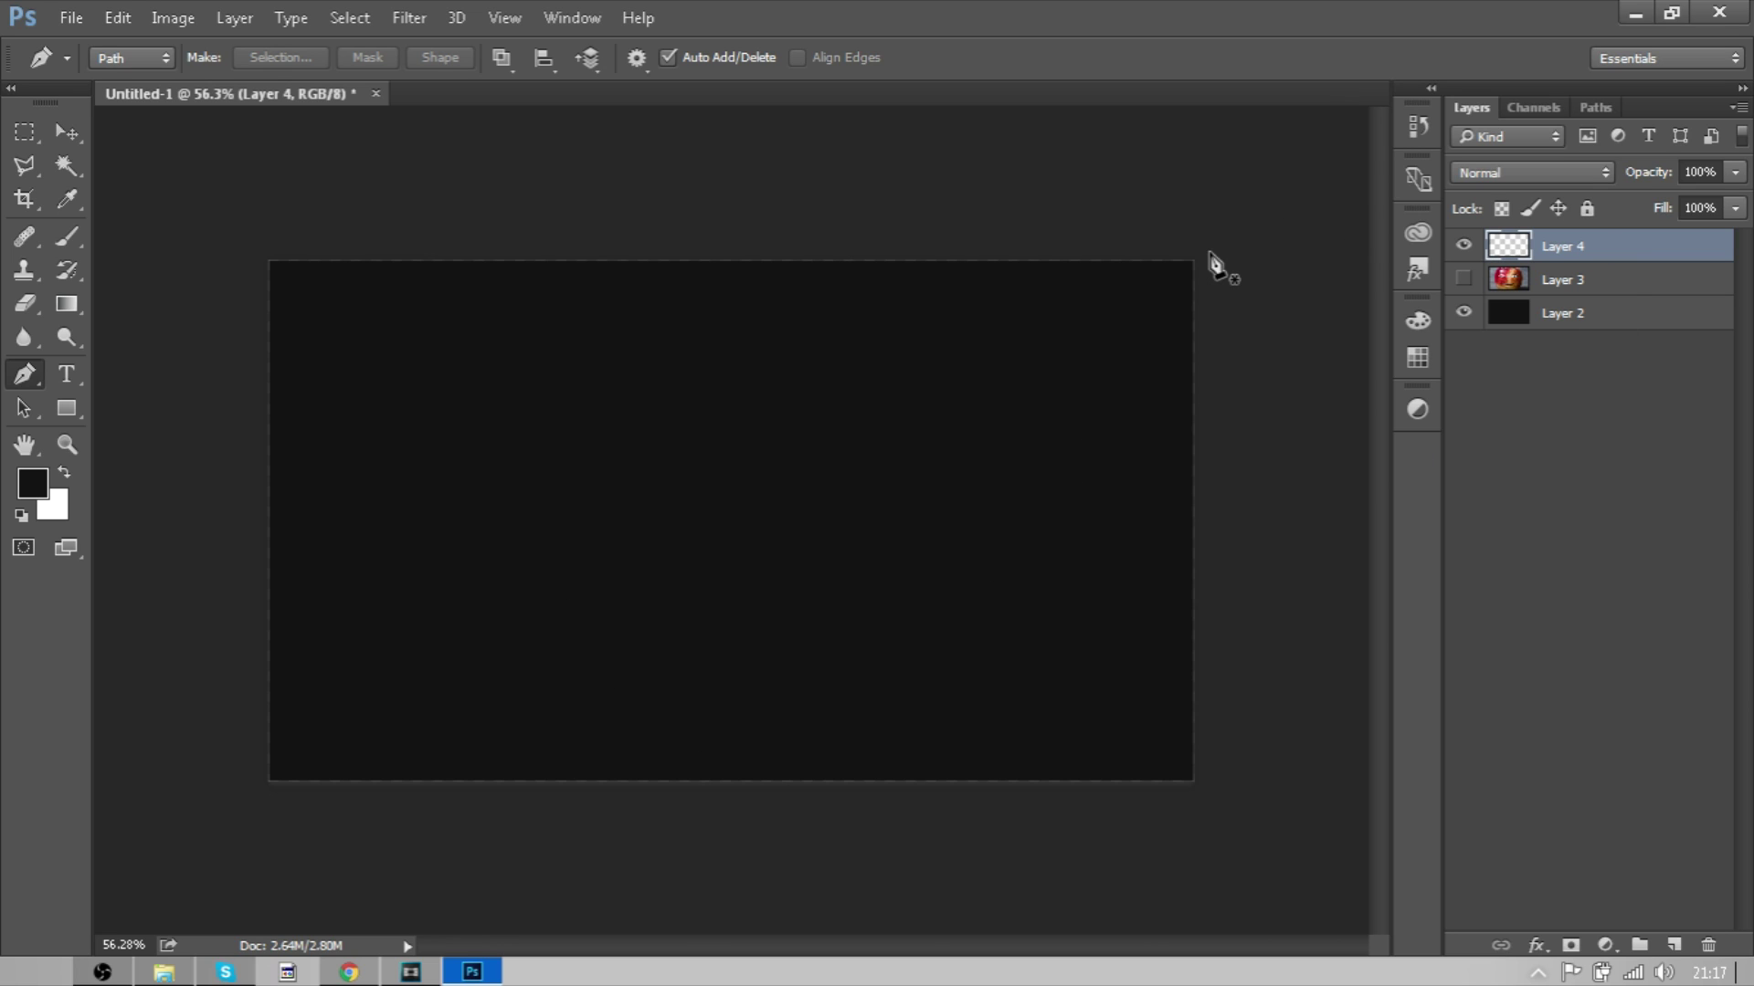
Return to the Move tool.
click(66, 133)
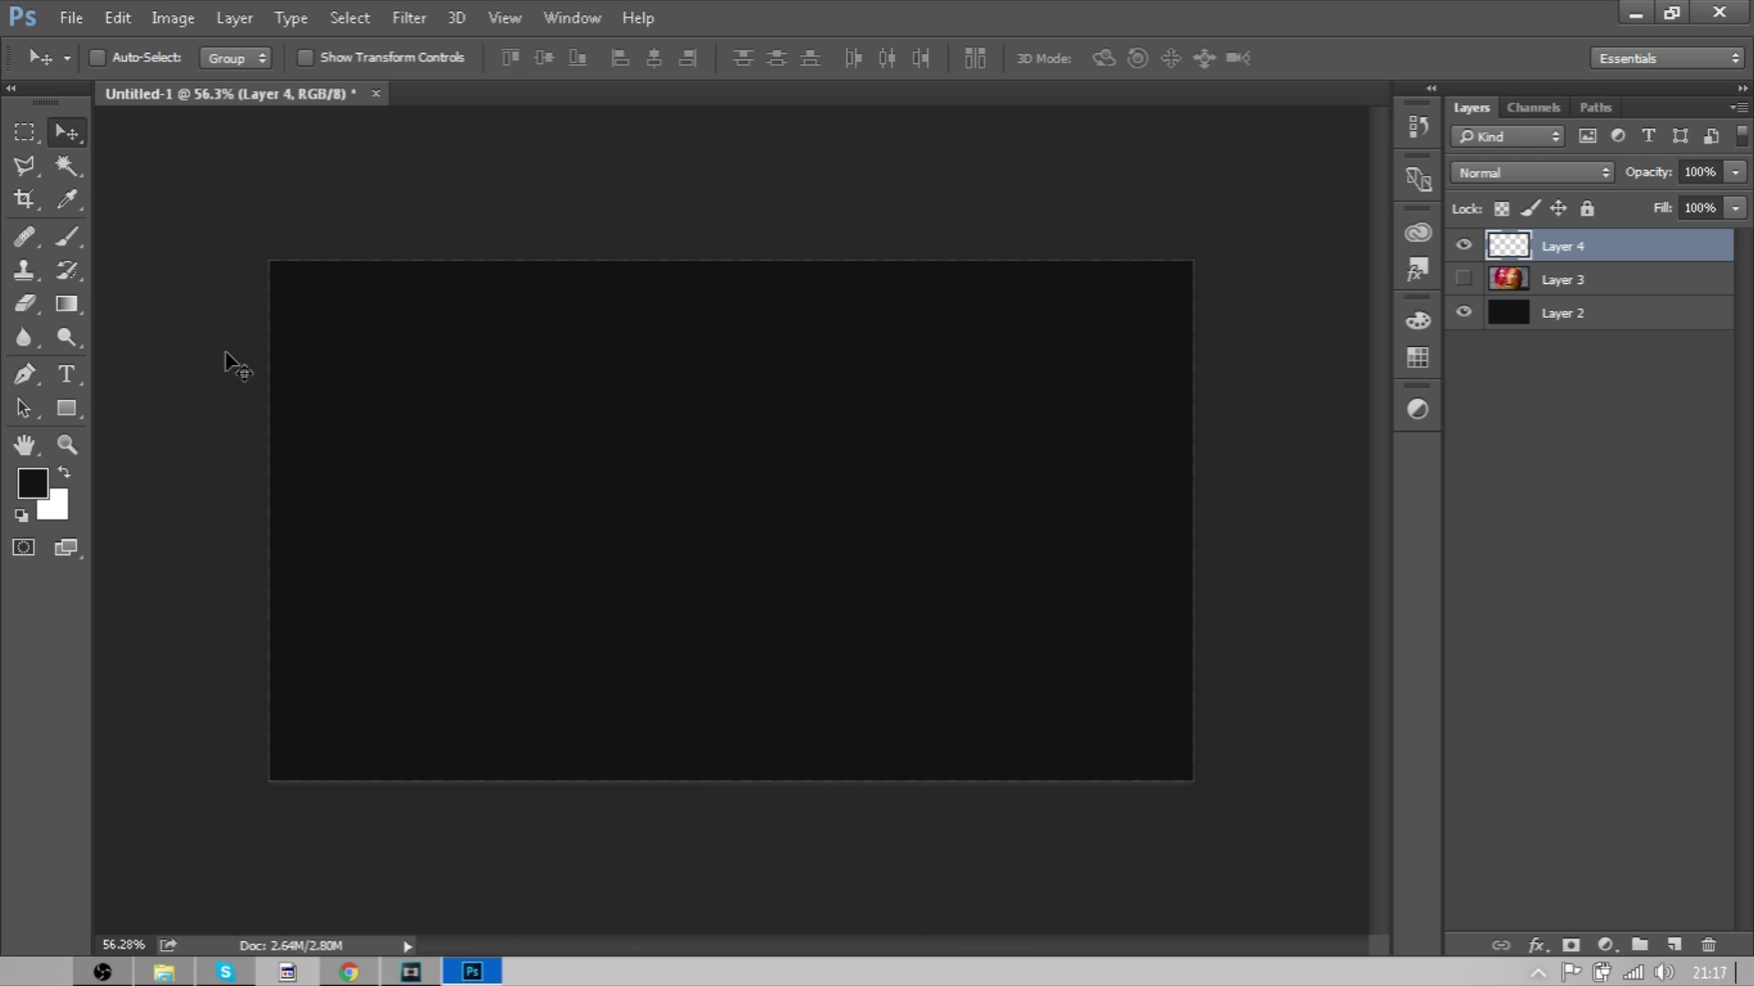